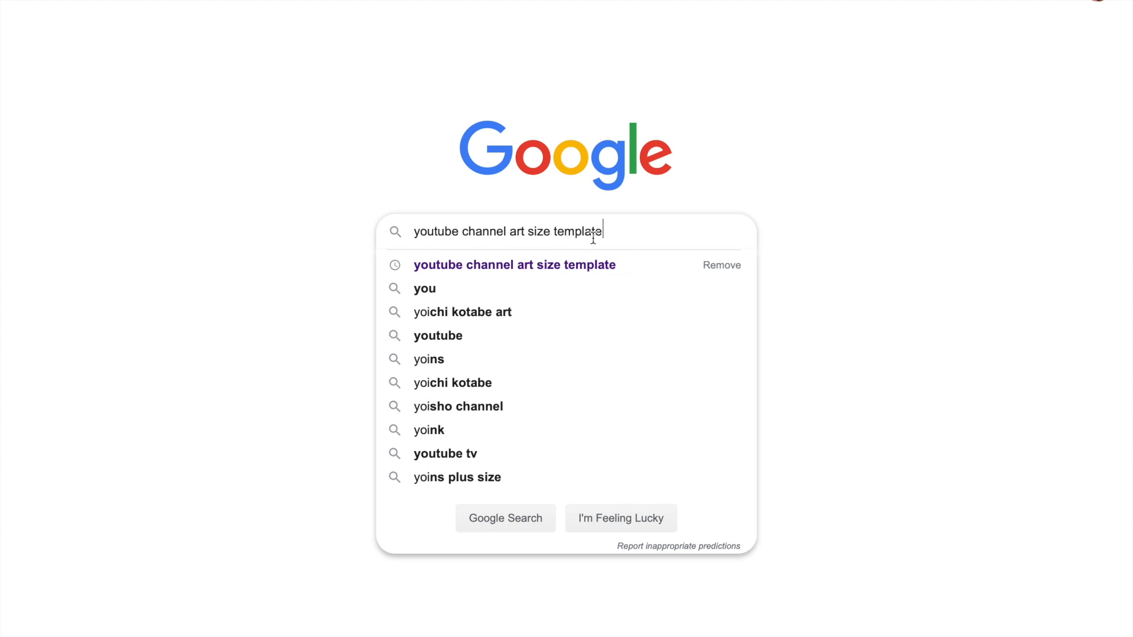
- Search Google Images for "youtube channel art size template" and open the Snappa Blog article at its 2560 x 1440 template
key("Return")
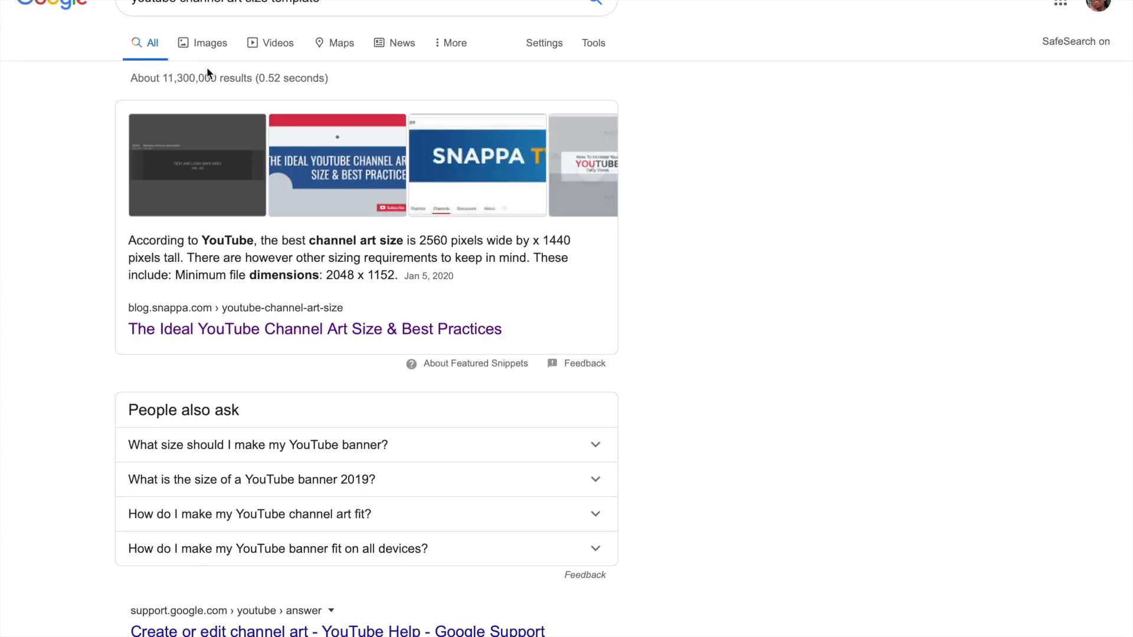
left_click(216, 47)
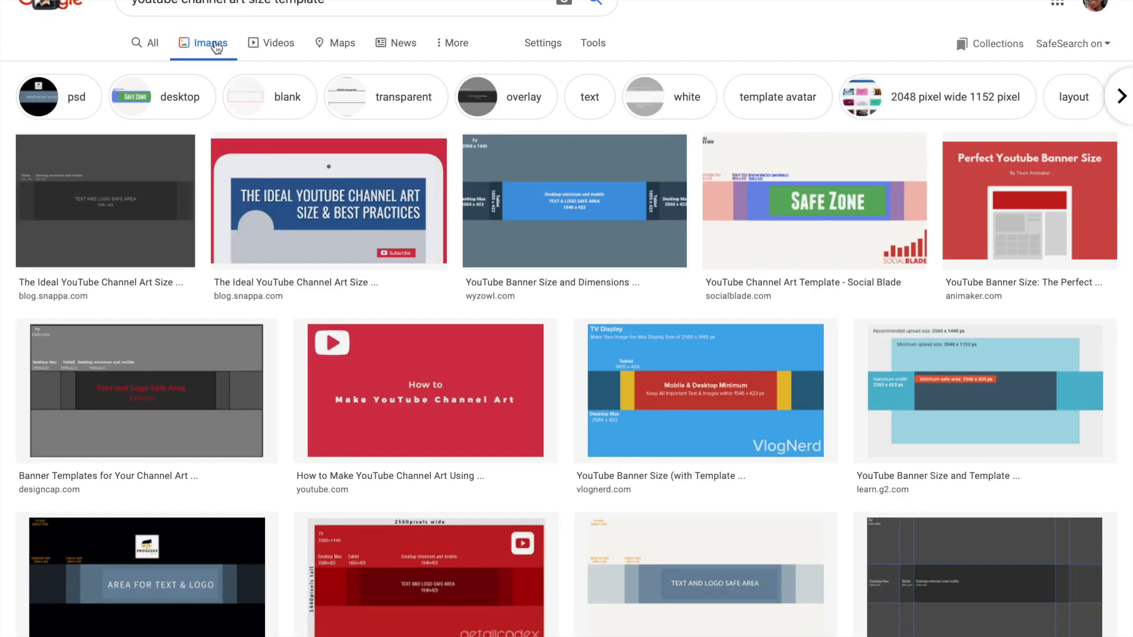
left_click(134, 204)
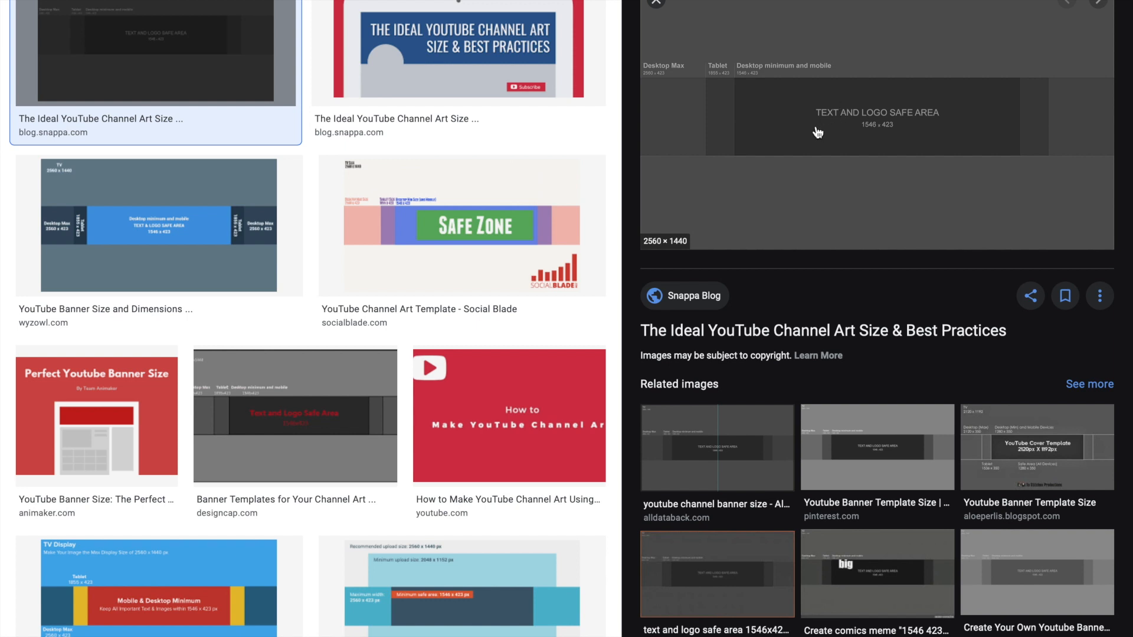
left_click(913, 133)
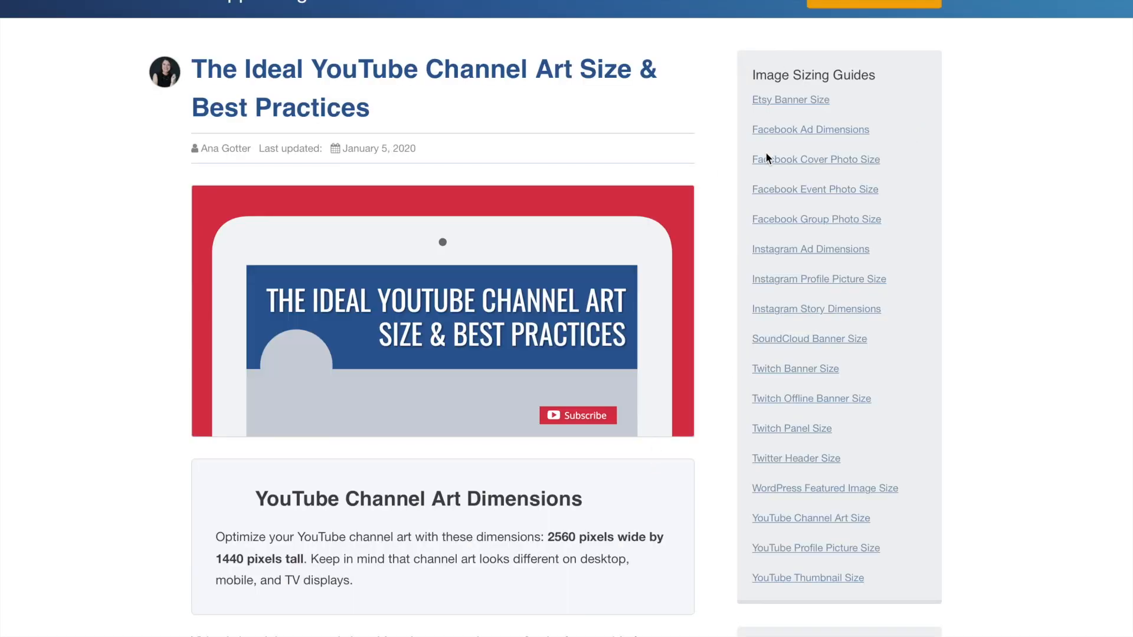
scroll(757, 204, "down", 8)
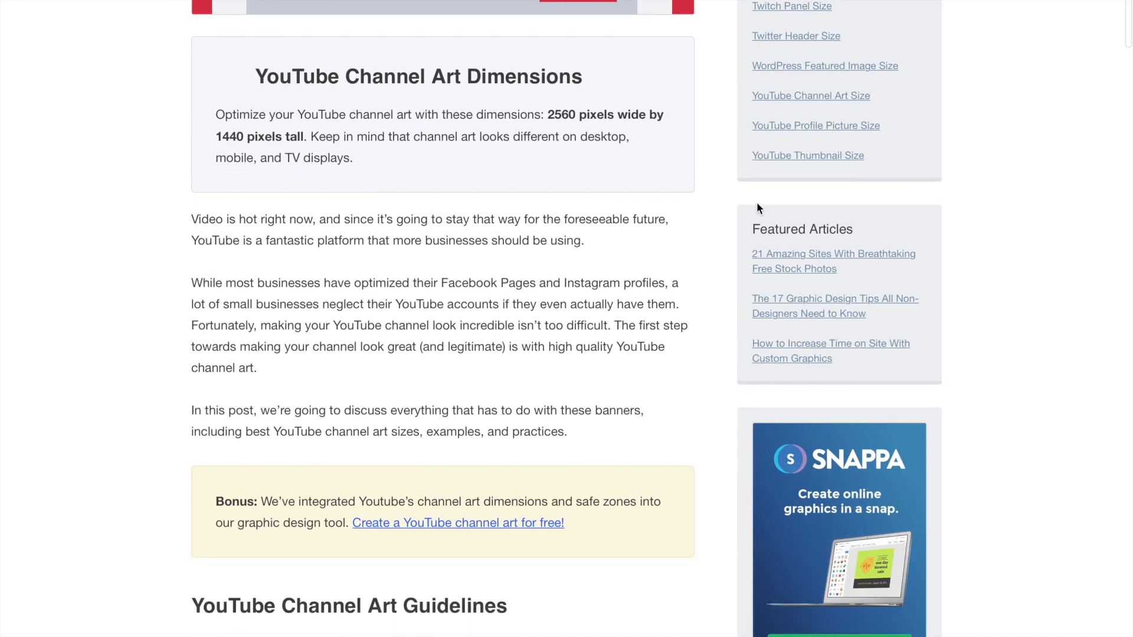
scroll(759, 209, "down", 15)
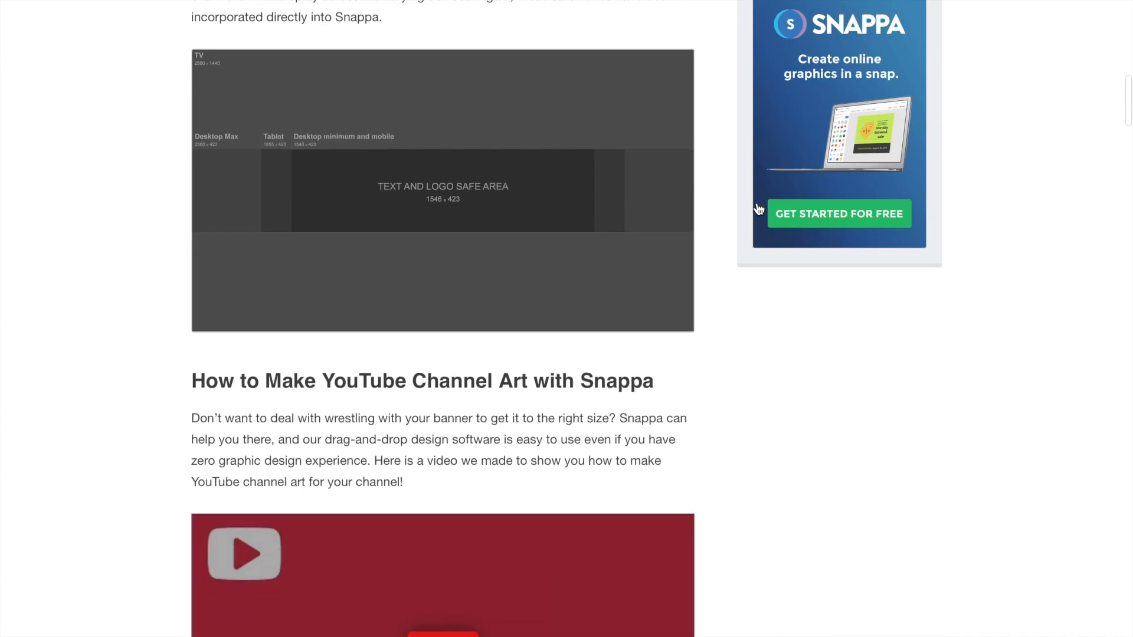
scroll(759, 209, "up", 2)
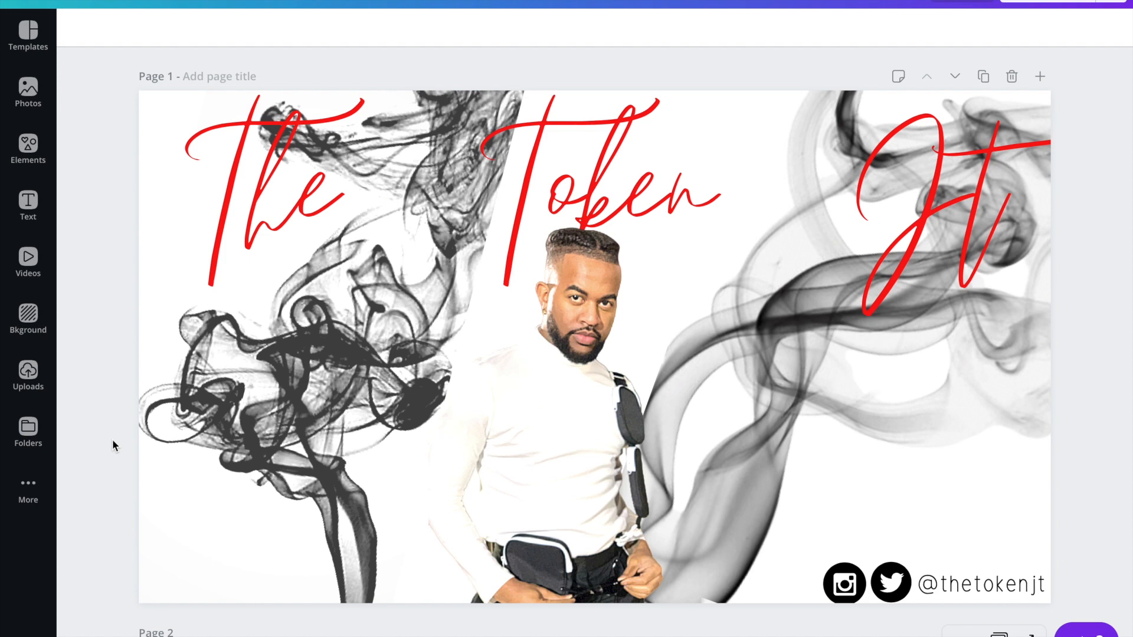
- Switch to the Canva banner design and check the uploaded images for the channel art template used on page 2
scroll(113, 443, "down", 3)
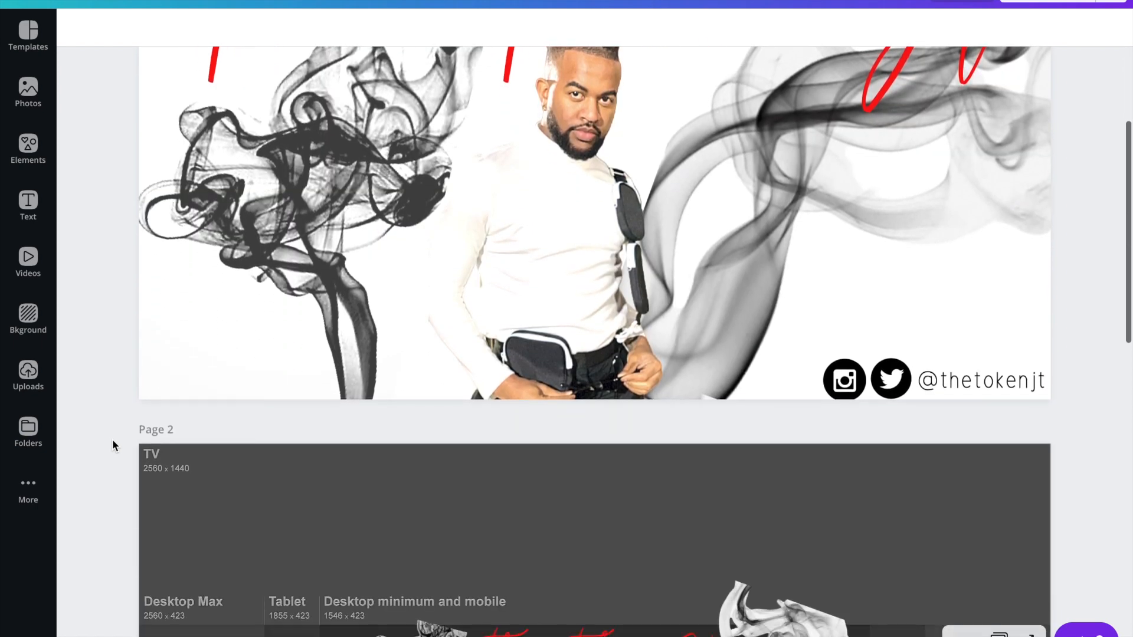
scroll(113, 444, "down", 3)
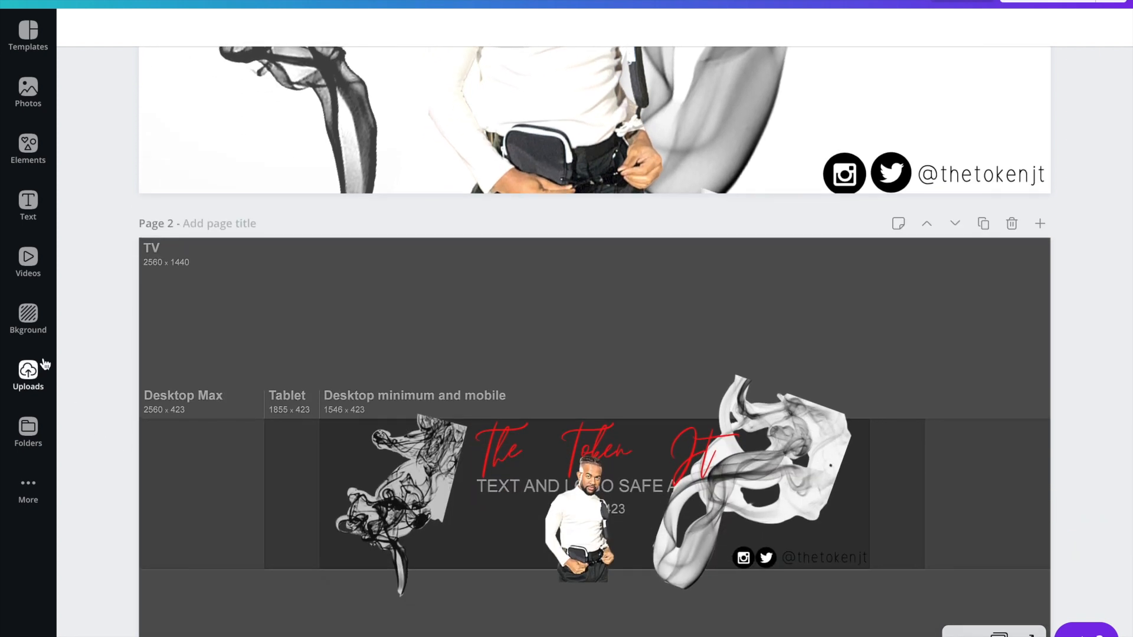
left_click(27, 370)
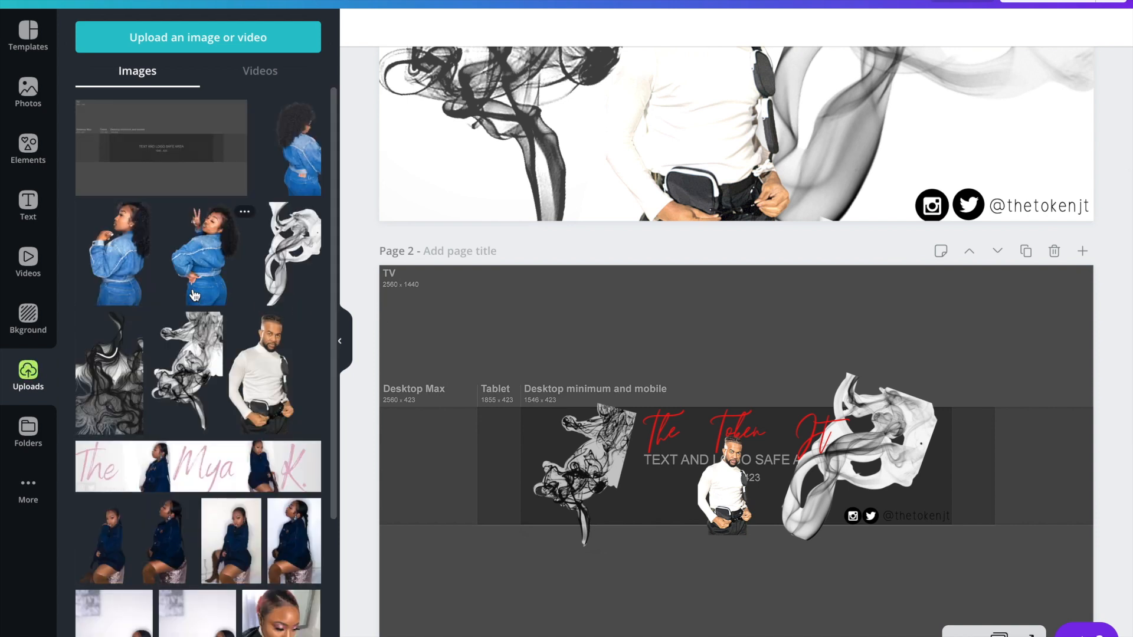
left_click(341, 331)
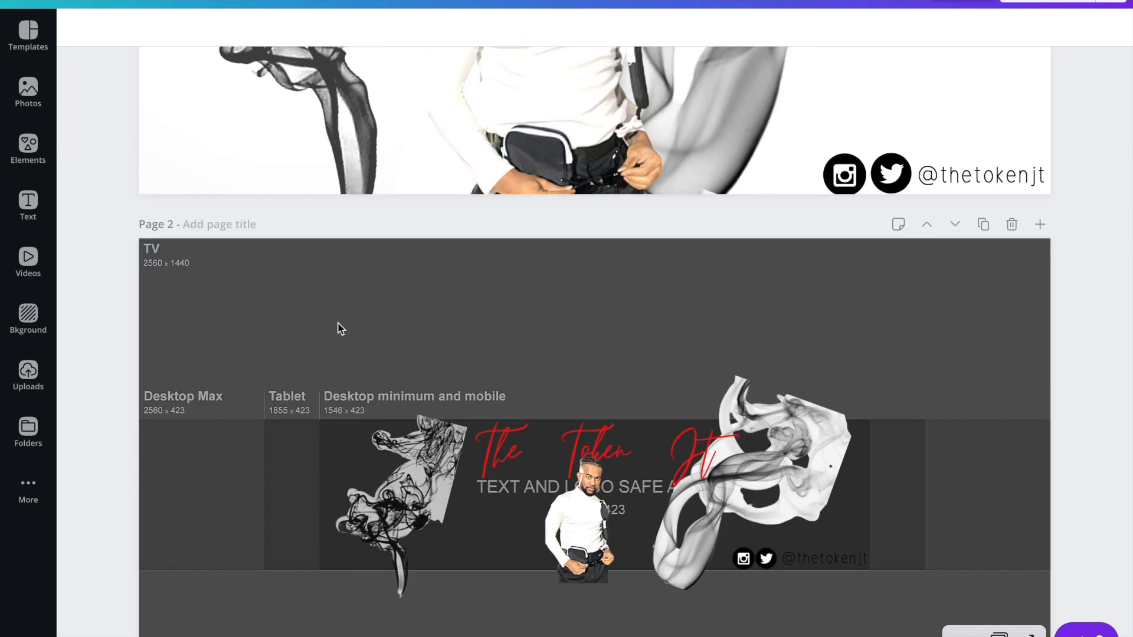
- Compare the full-size banner on page 1, the safe-area template layout on page 2 and the resized banner on page 3
scroll(340, 329, "up", 7)
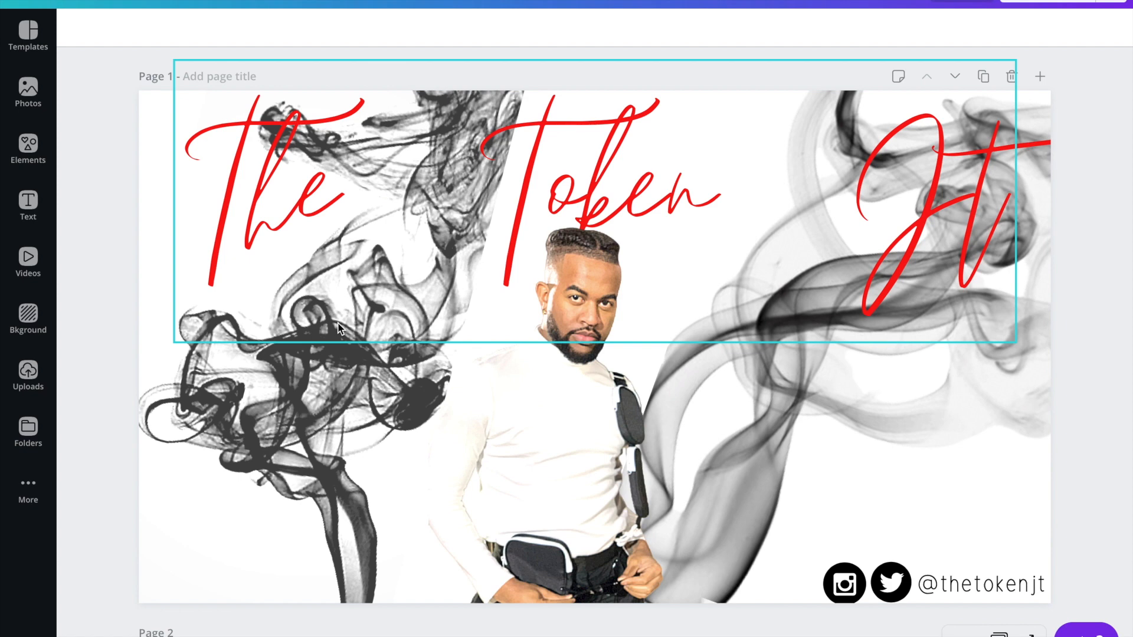
scroll(340, 327, "down", 3)
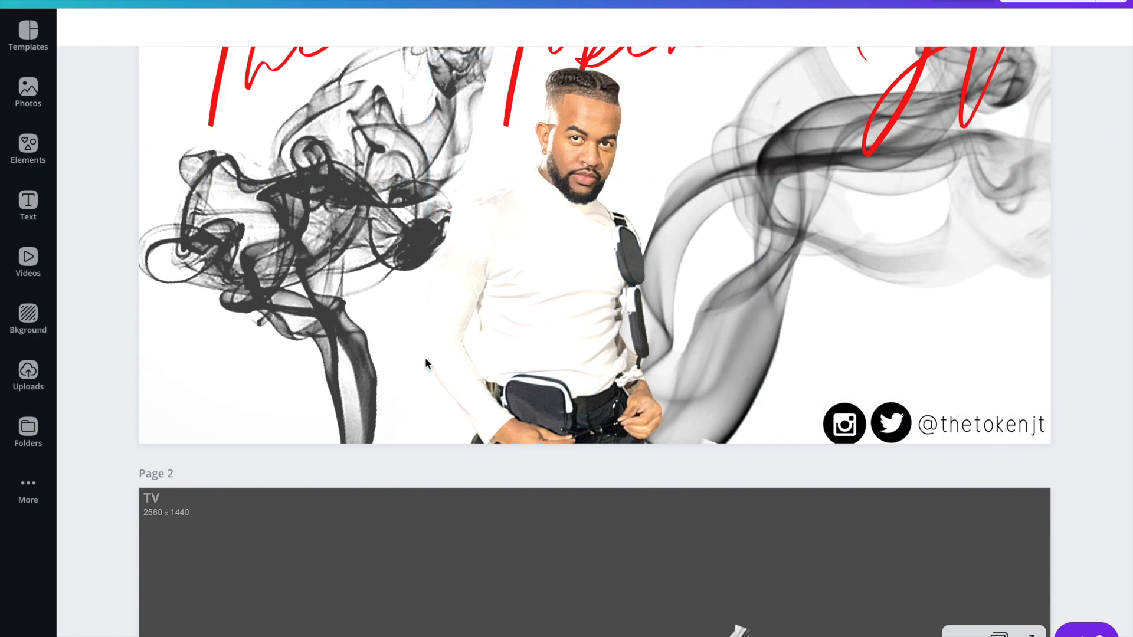
scroll(425, 358, "down", 5)
scroll(425, 359, "down", 2)
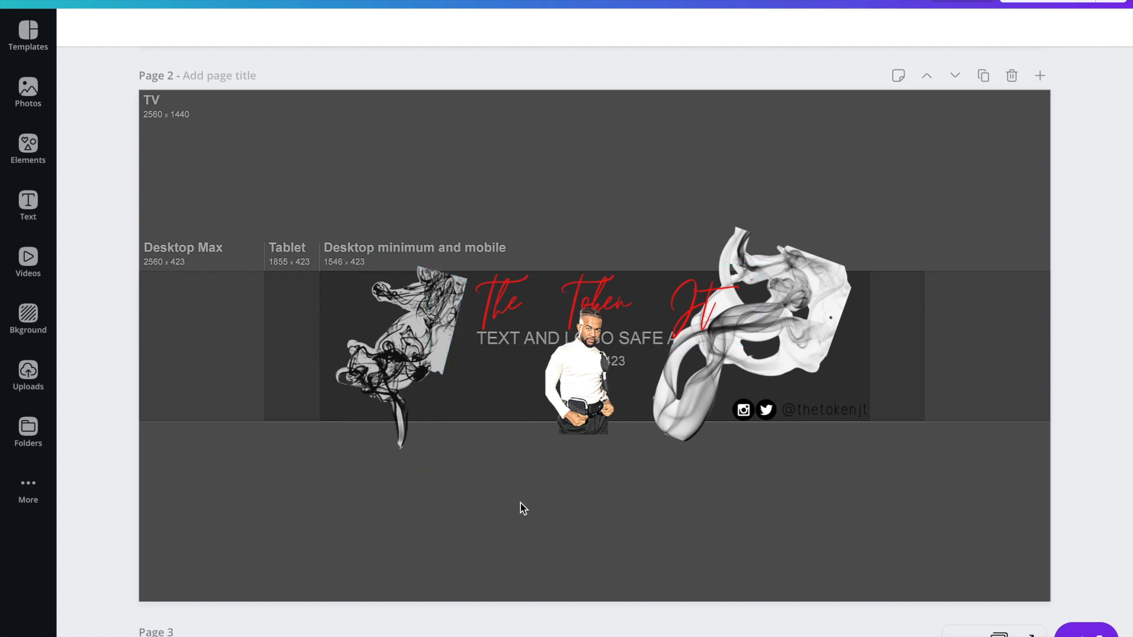
scroll(521, 505, "down", 2)
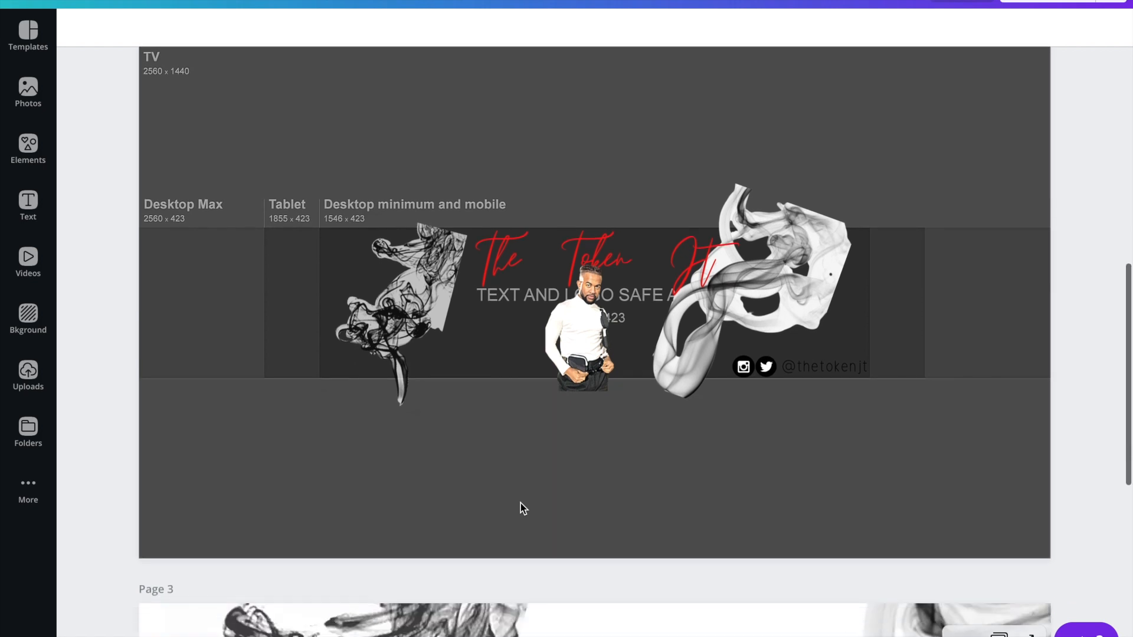
scroll(520, 508, "up", 10)
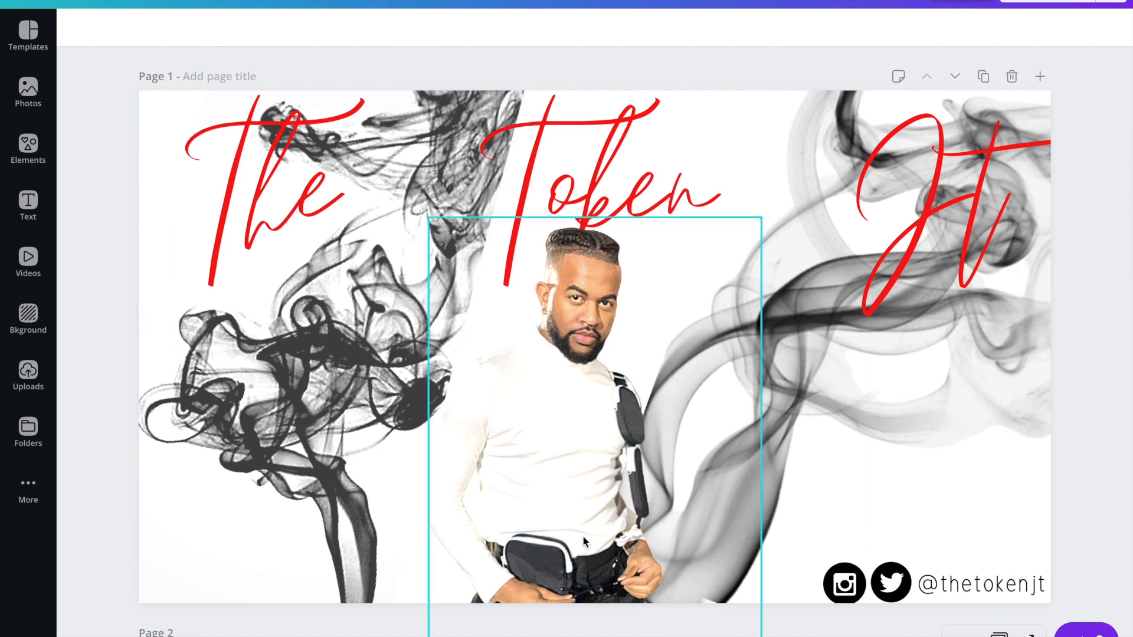
scroll(583, 536, "down", 2)
scroll(583, 537, "down", 7)
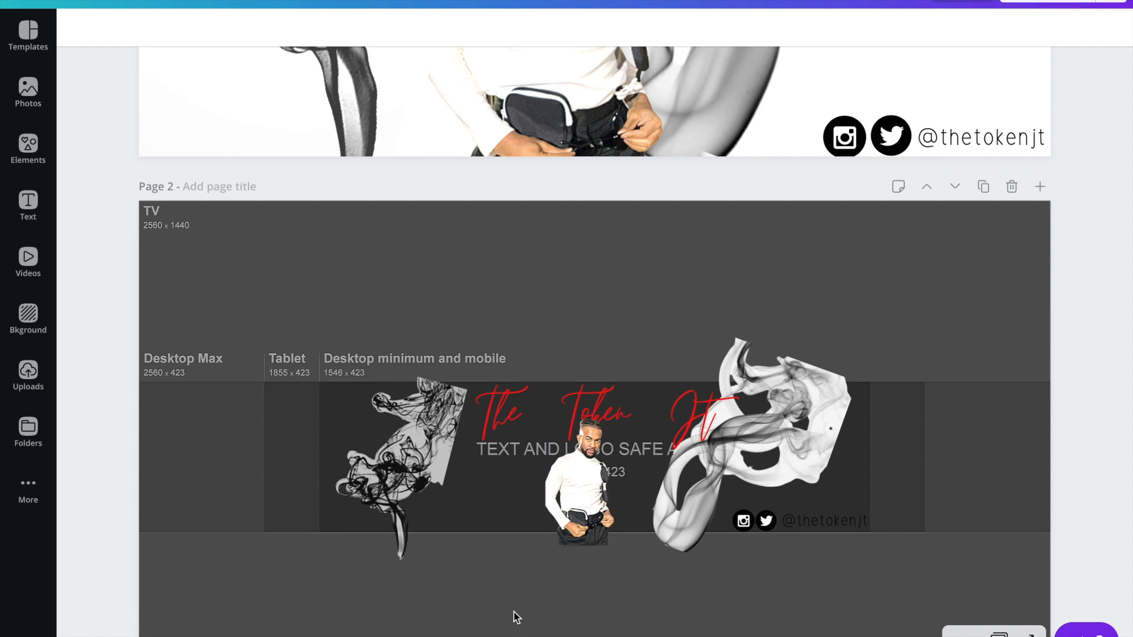
scroll(516, 617, "down", 7)
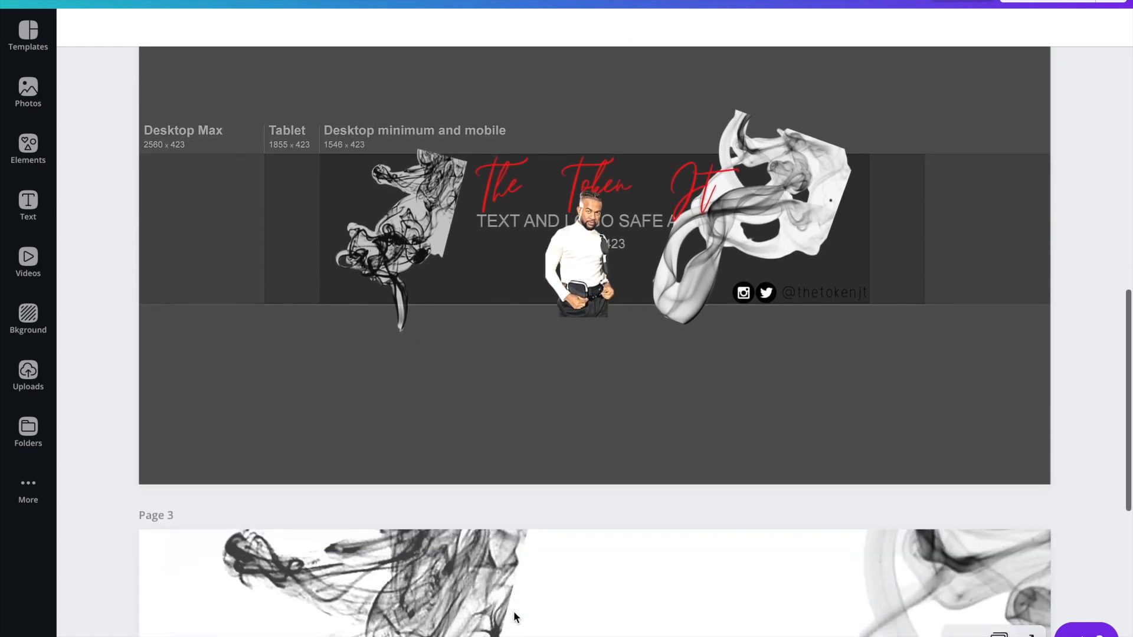
scroll(513, 617, "down", 2)
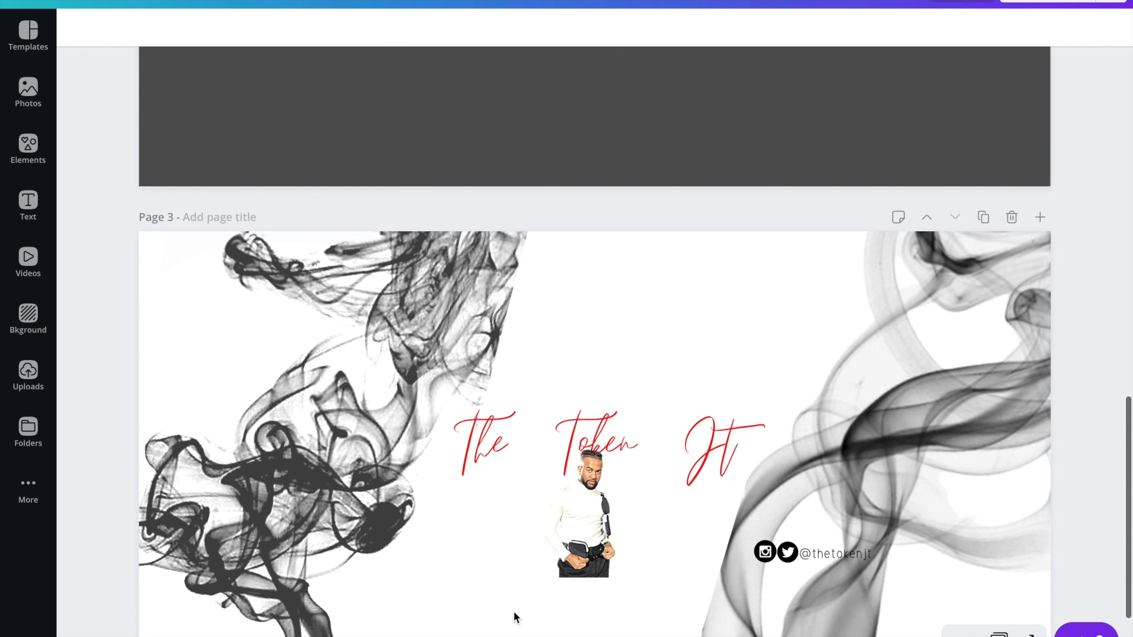
scroll(514, 613, "down", 1)
scroll(514, 614, "up", 2)
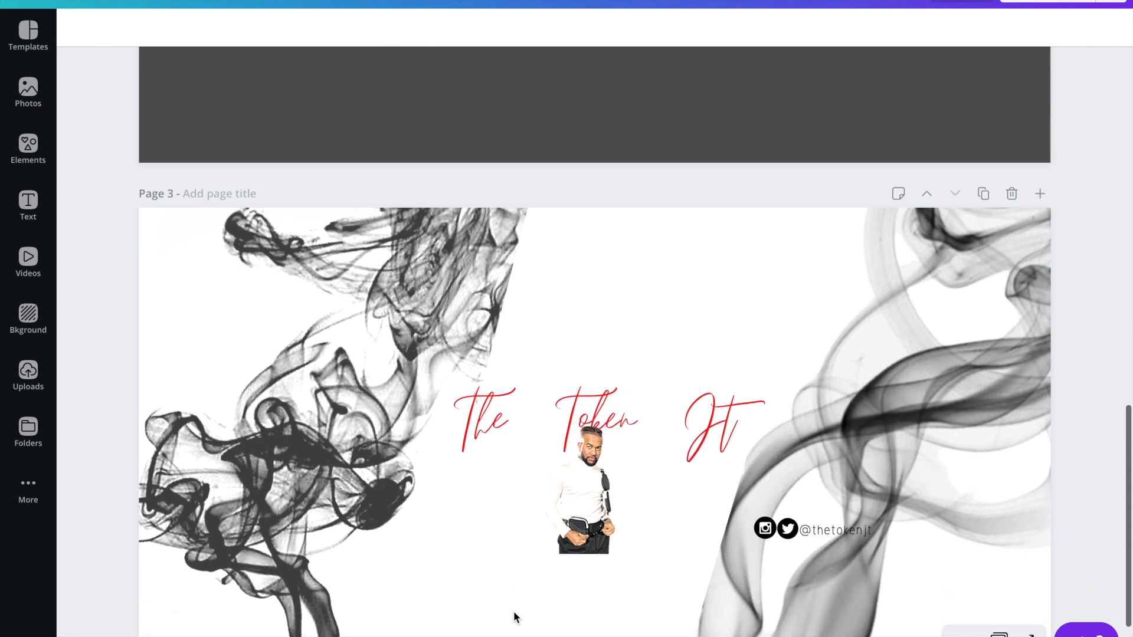
scroll(514, 614, "up", 1)
scroll(513, 613, "down", 1)
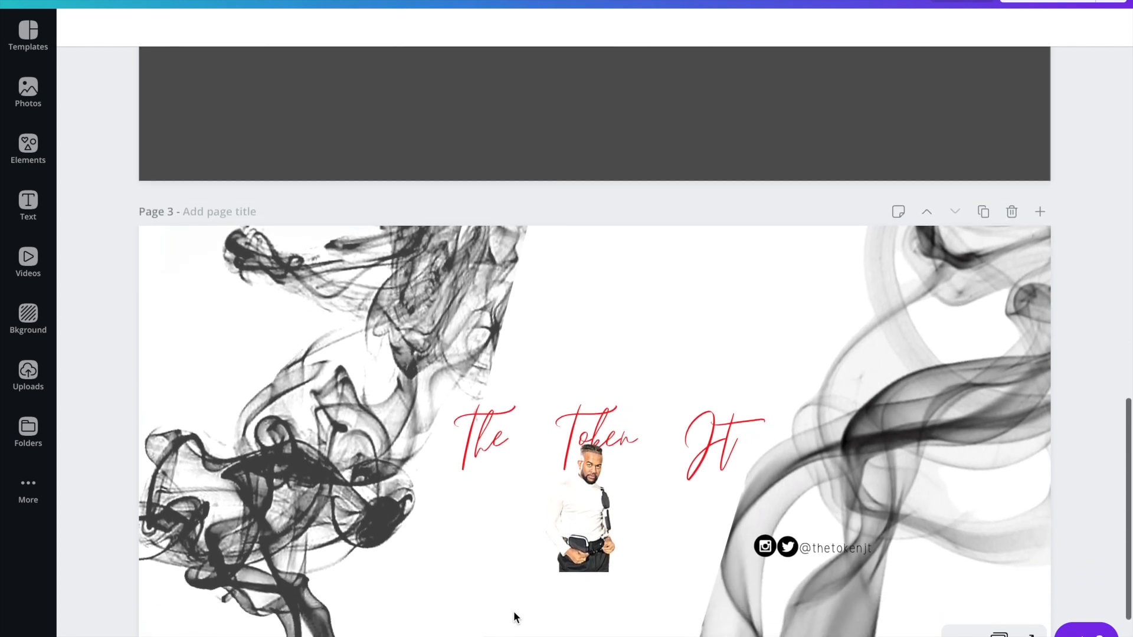
scroll(507, 618, "down", 1)
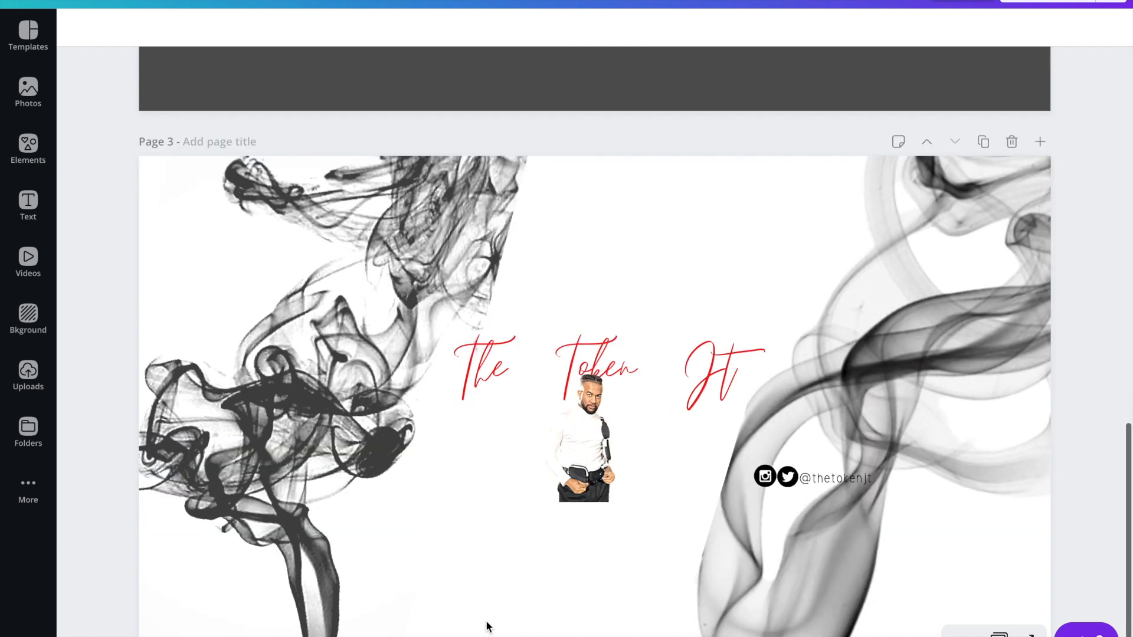
scroll(488, 626, "down", 1)
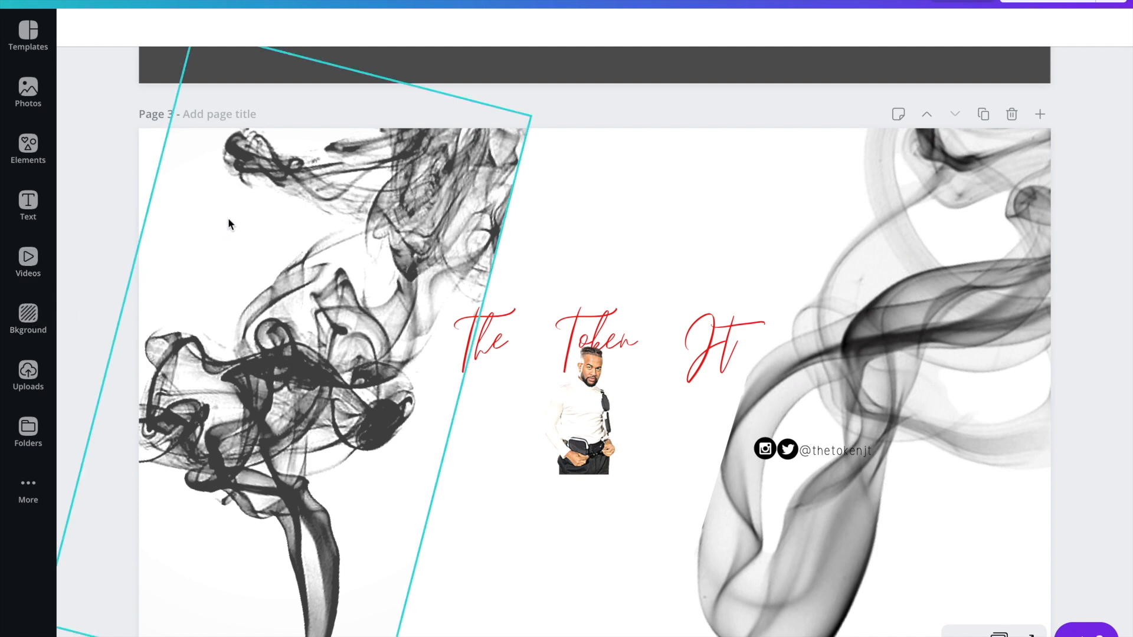
- Try to enlarge the dark smoke image on page 2 and move it to fill the template's left side from top to bottom
scroll(227, 217, "up", 2)
scroll(228, 223, "up", 8)
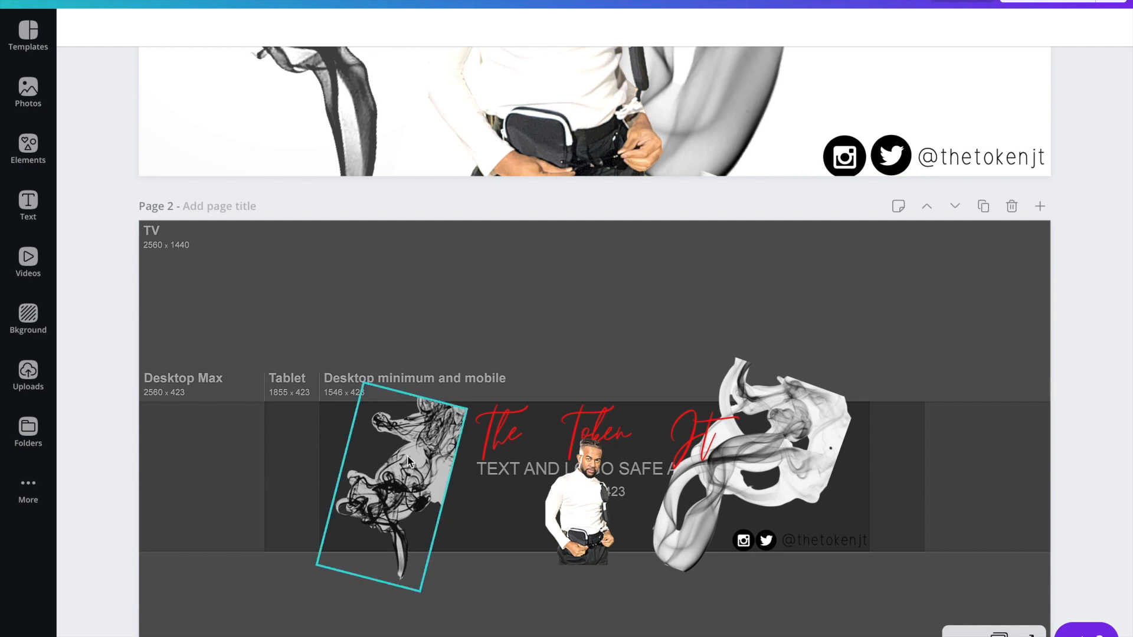
left_click(408, 461)
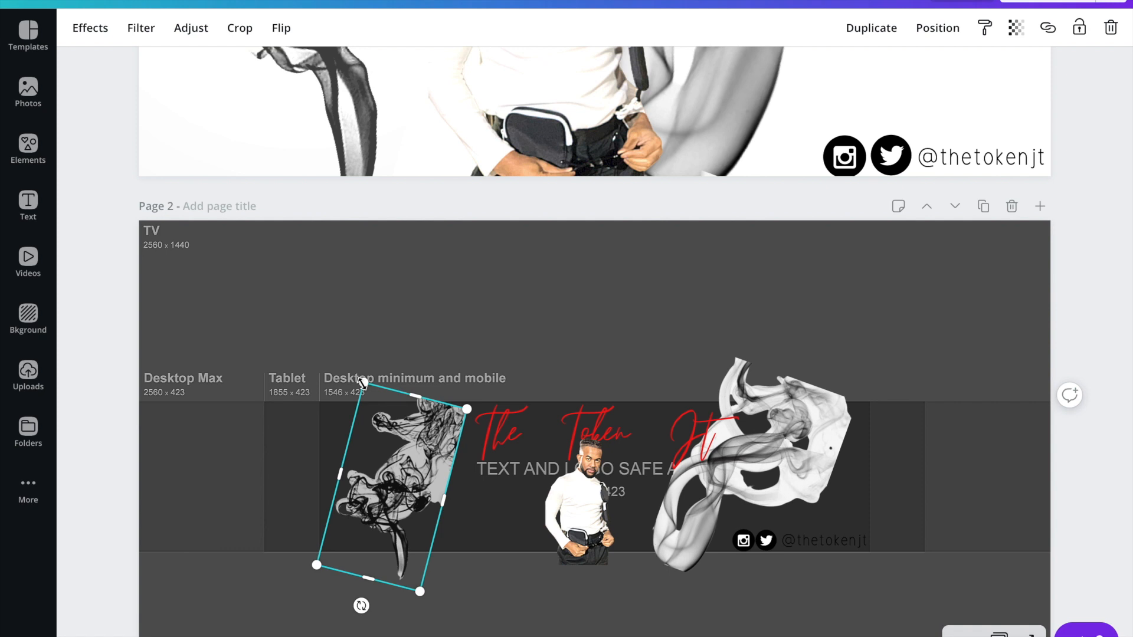
scroll(362, 384, "down", 2)
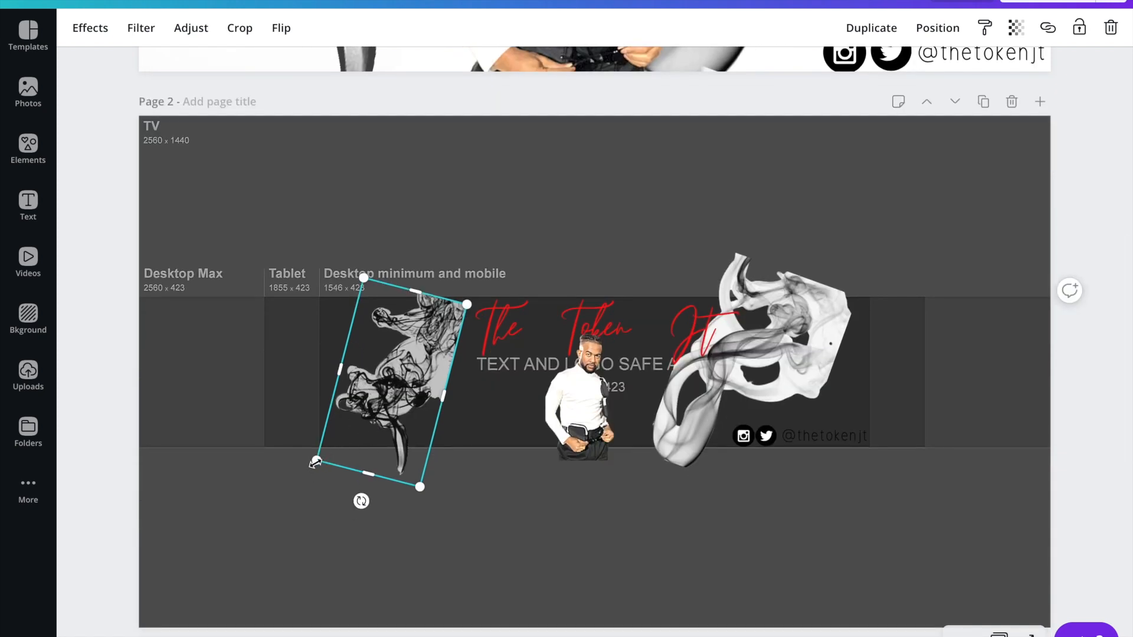
left_click_drag(234, 516, 3, 537)
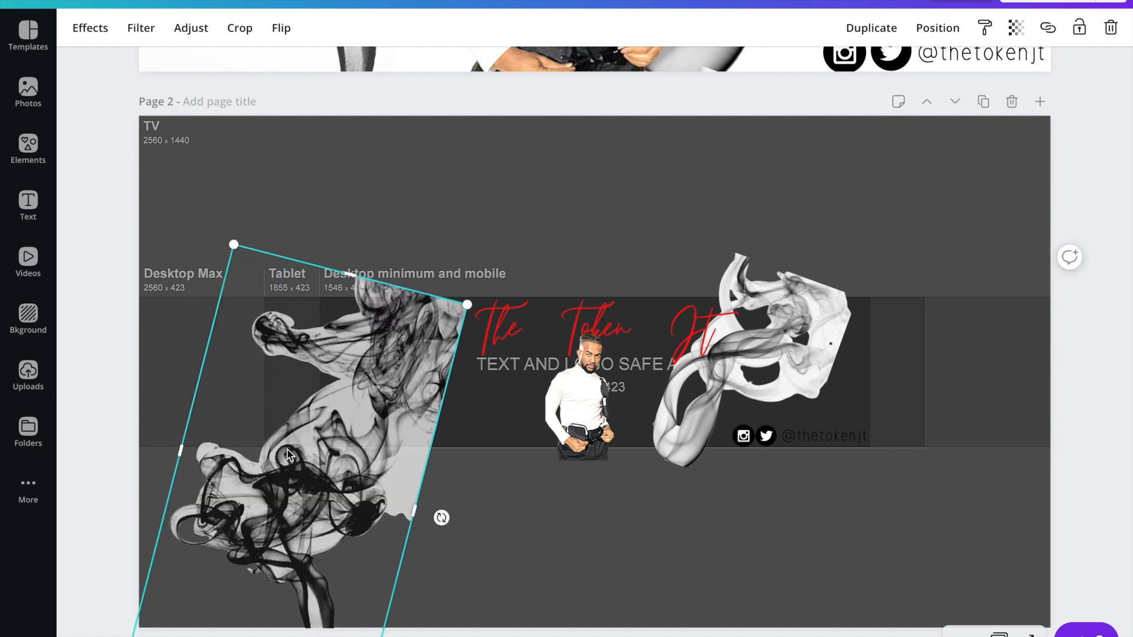
left_click_drag(291, 447, 260, 291)
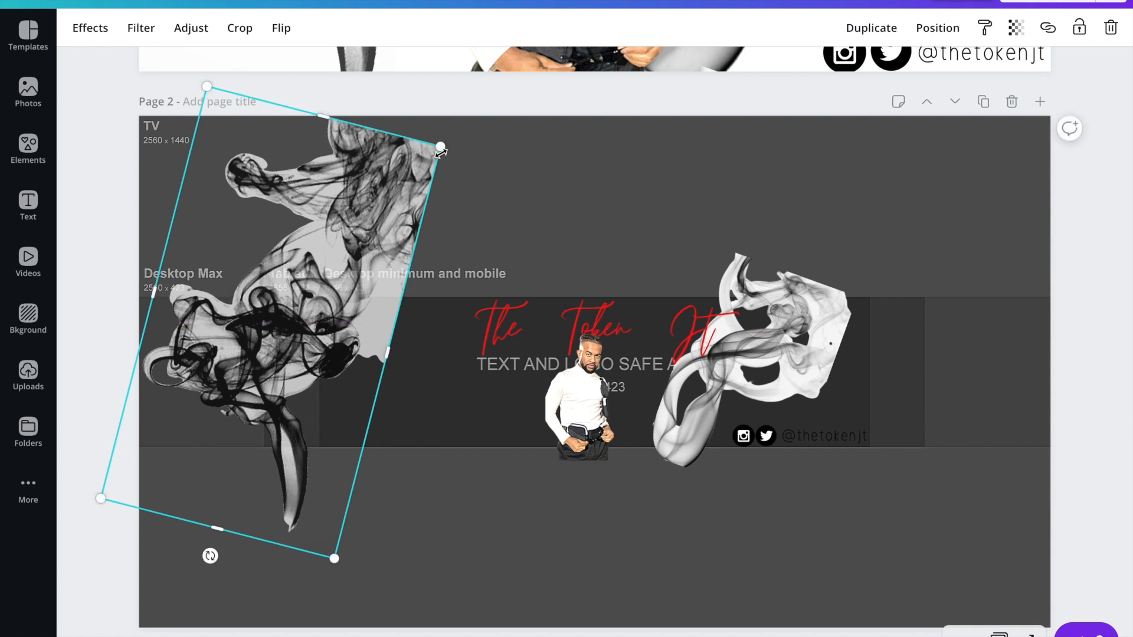
left_click_drag(562, 126, 564, 131)
left_click_drag(429, 215, 415, 298)
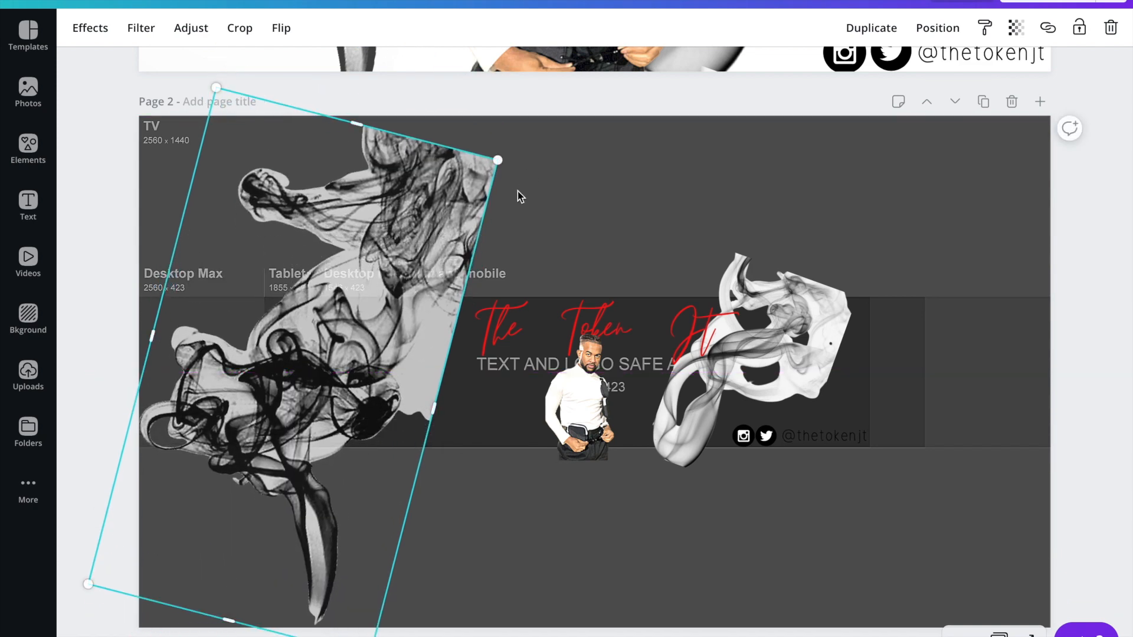
left_click_drag(512, 155, 623, 108)
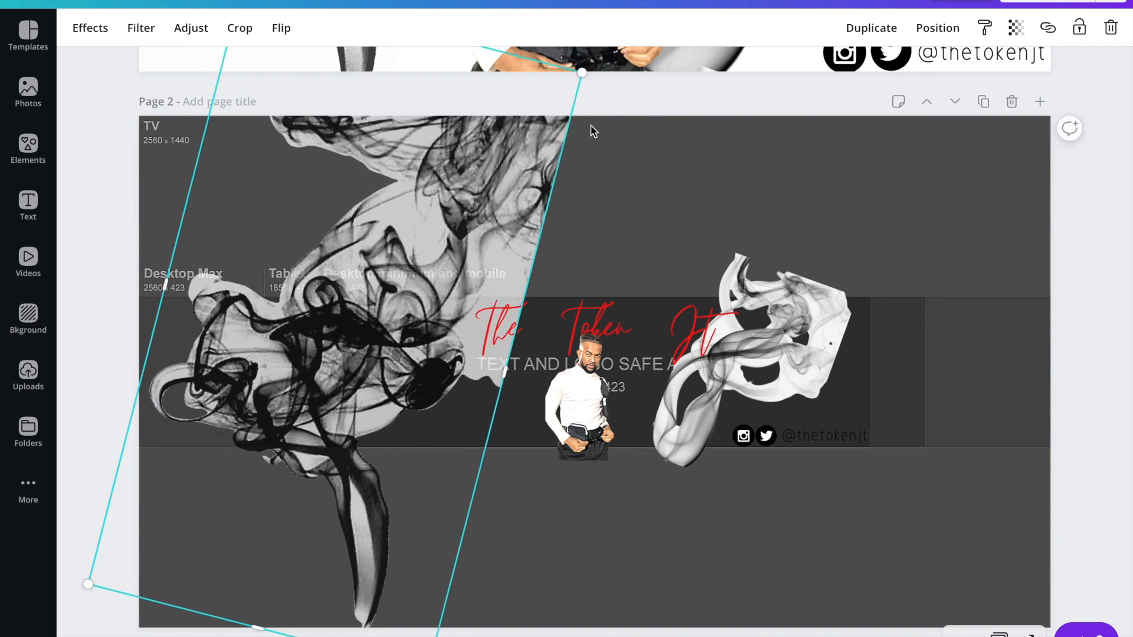
left_click_drag(381, 385, 356, 385)
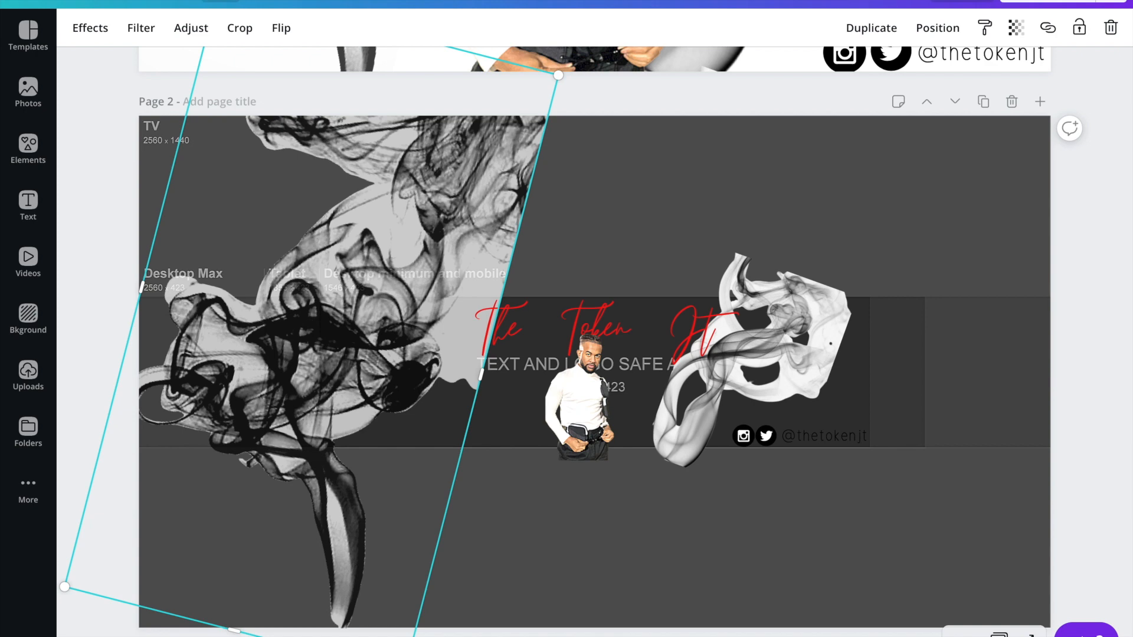
- Undo all the resizing and moving of the smoke image on page 2
left_click(220, 1)
left_click(220, 1)
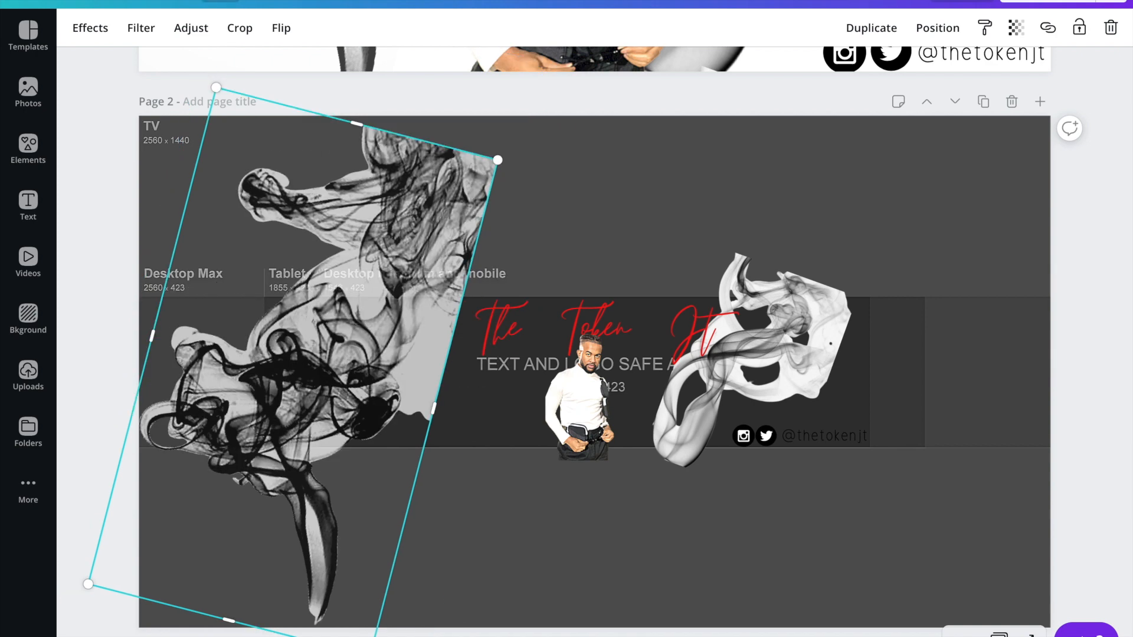
left_click(220, 1)
left_click(220, 1)
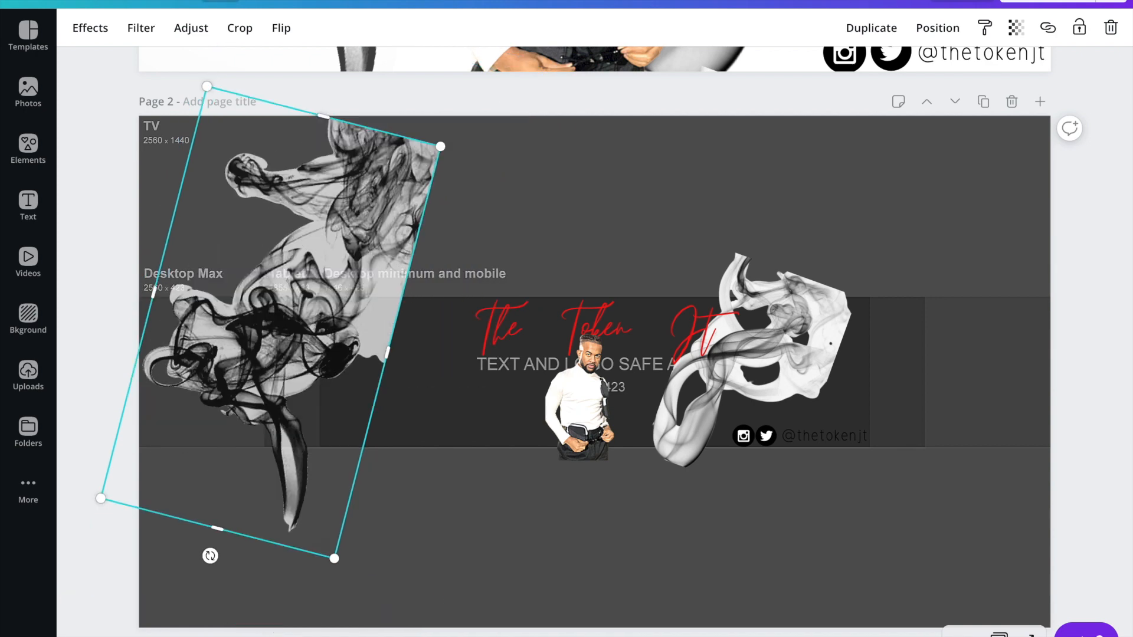
left_click(220, 1)
left_click(220, 1)
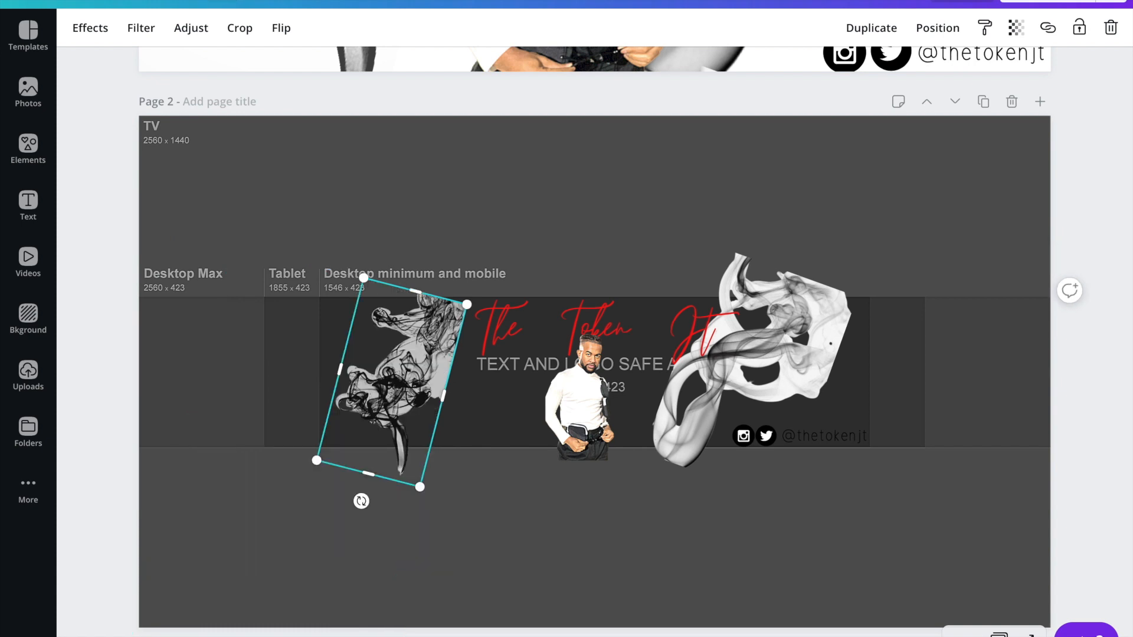
- Duplicate page 2 with the channel art template and its banner elements
left_click(989, 114)
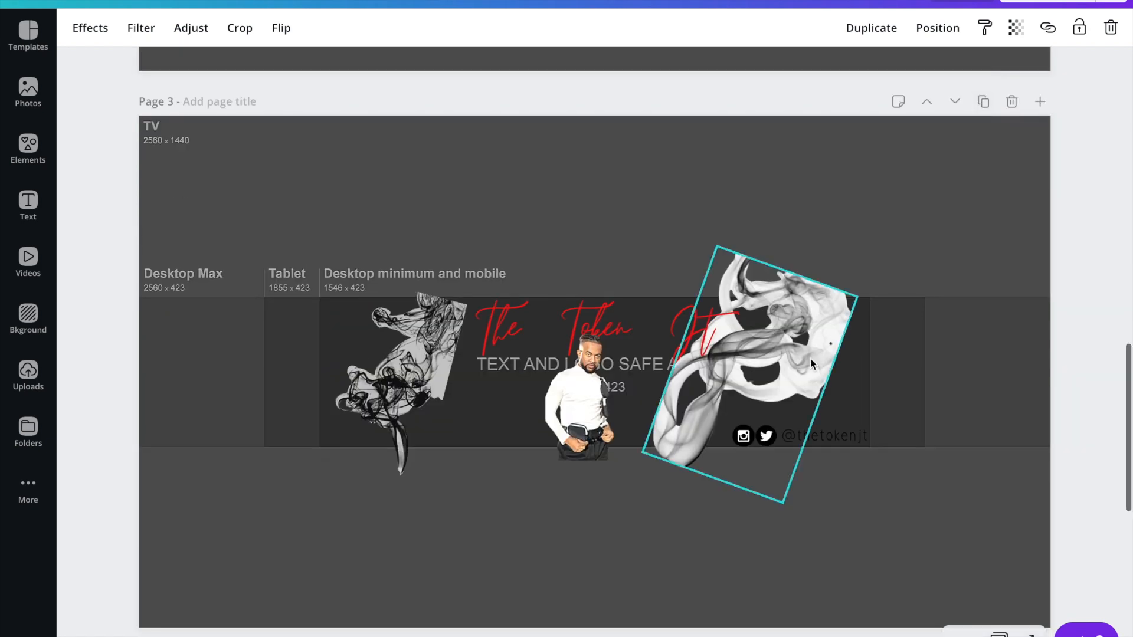
- Enlarge and reposition the dark smoke image on page 3 so it fills the template's left side from top to bottom
scroll(810, 358, "down", 4)
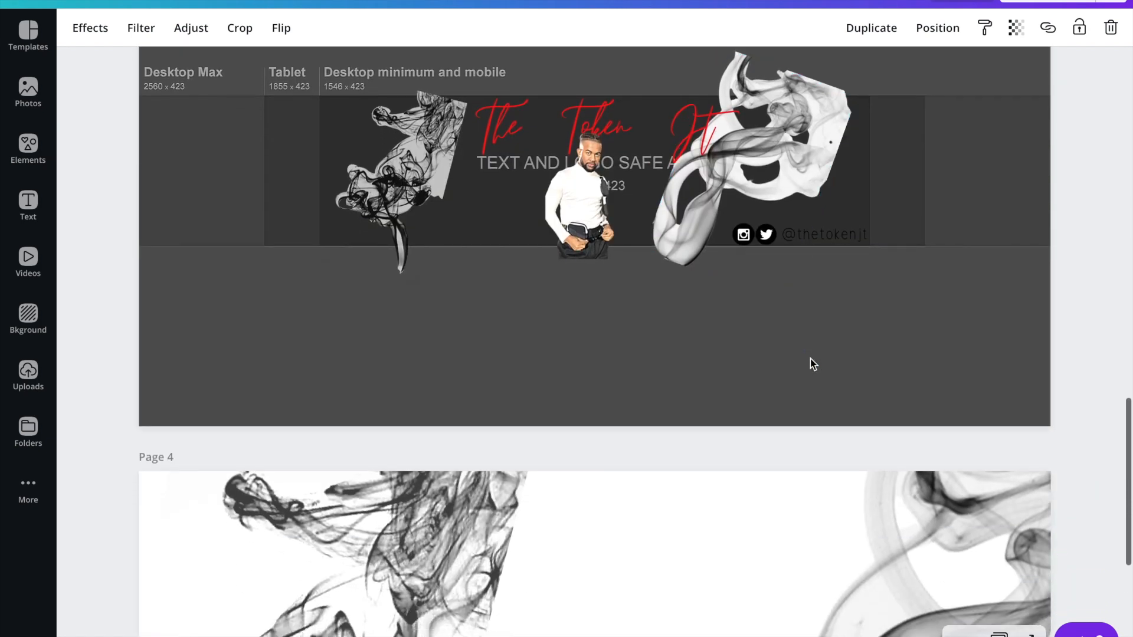
scroll(810, 359, "up", 5)
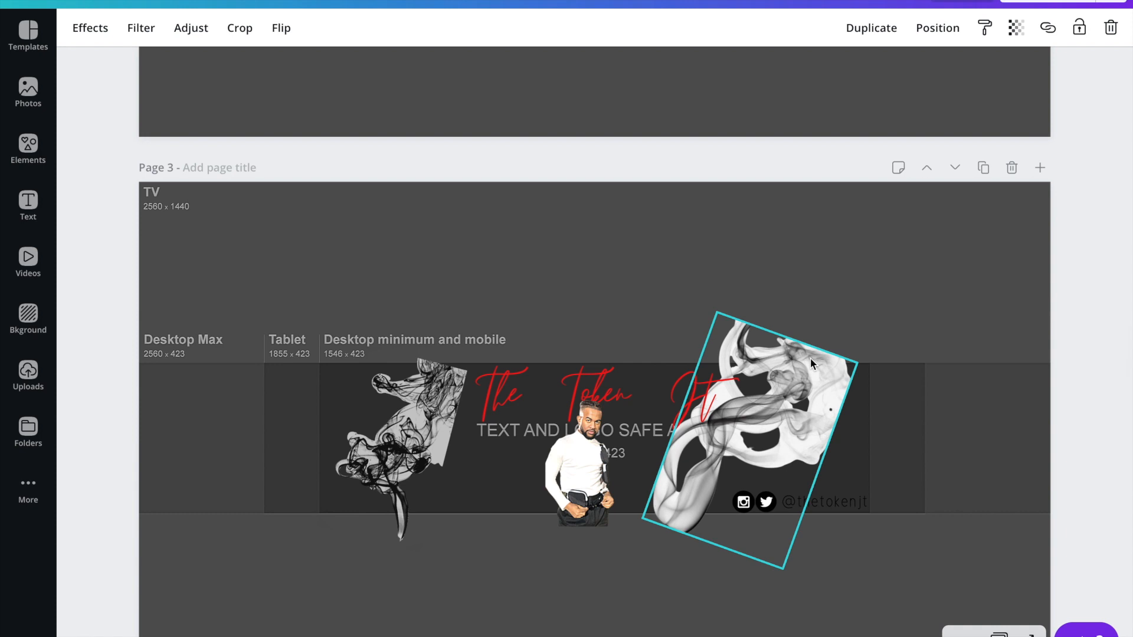
scroll(809, 359, "down", 2)
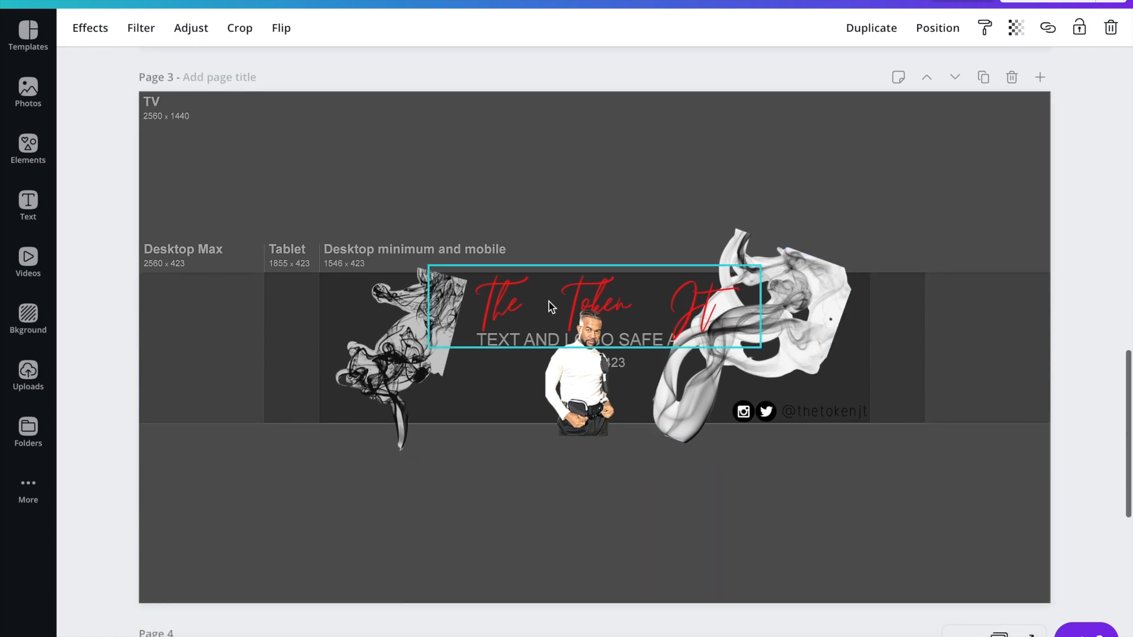
left_click(397, 334)
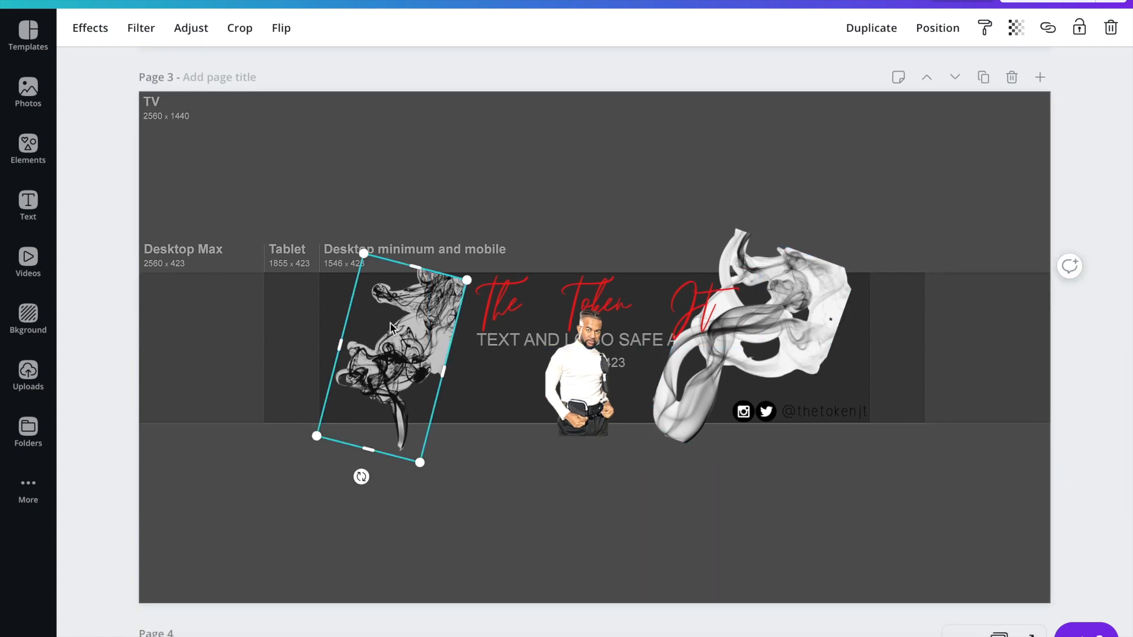
left_click_drag(364, 253, 136, 6)
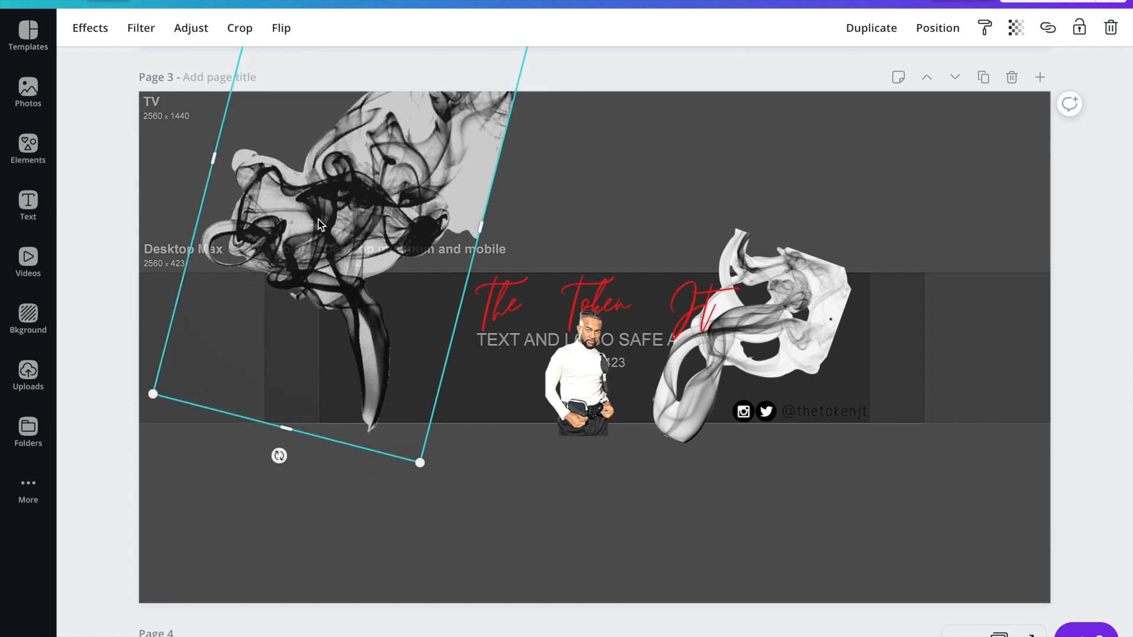
left_click_drag(308, 263, 272, 405)
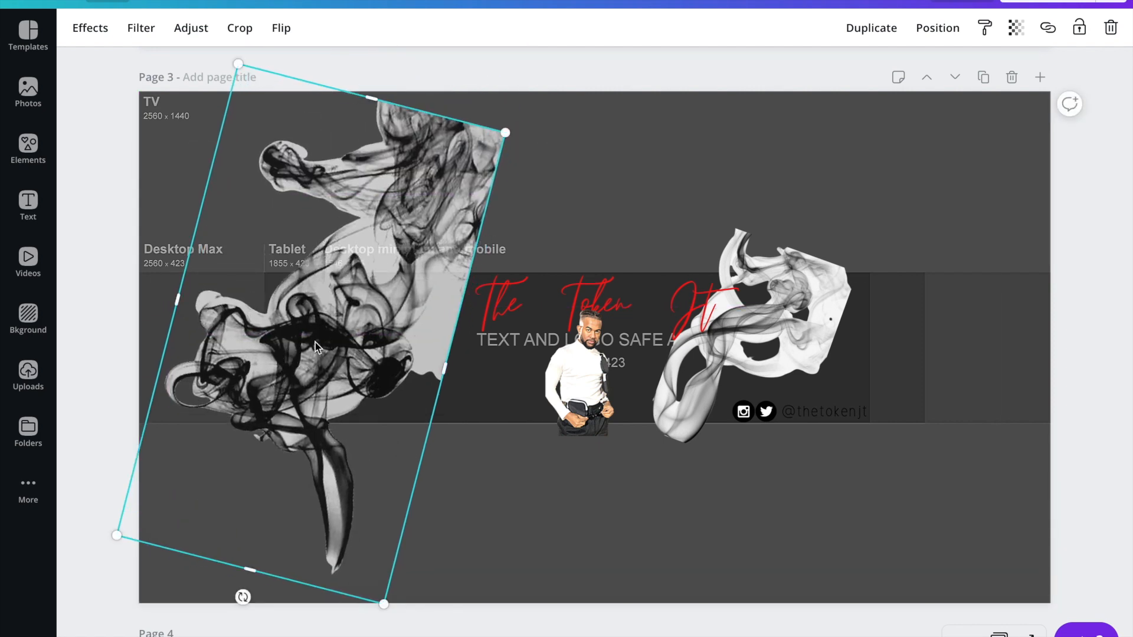
left_click_drag(505, 133, 639, 93)
left_click_drag(389, 258, 357, 286)
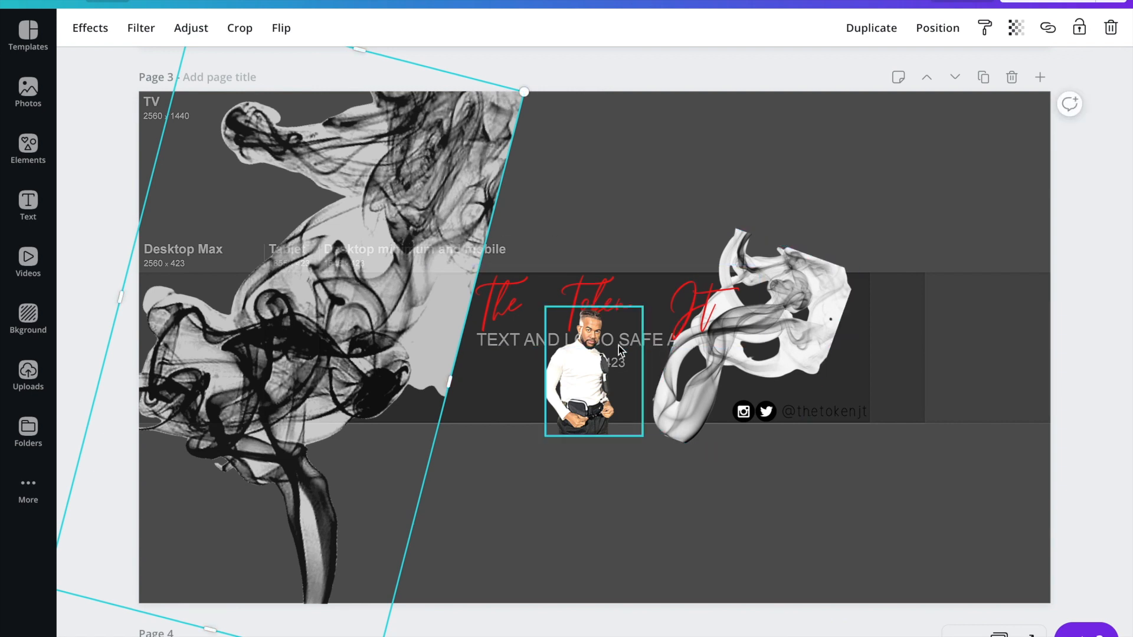
left_click_drag(442, 382, 465, 382)
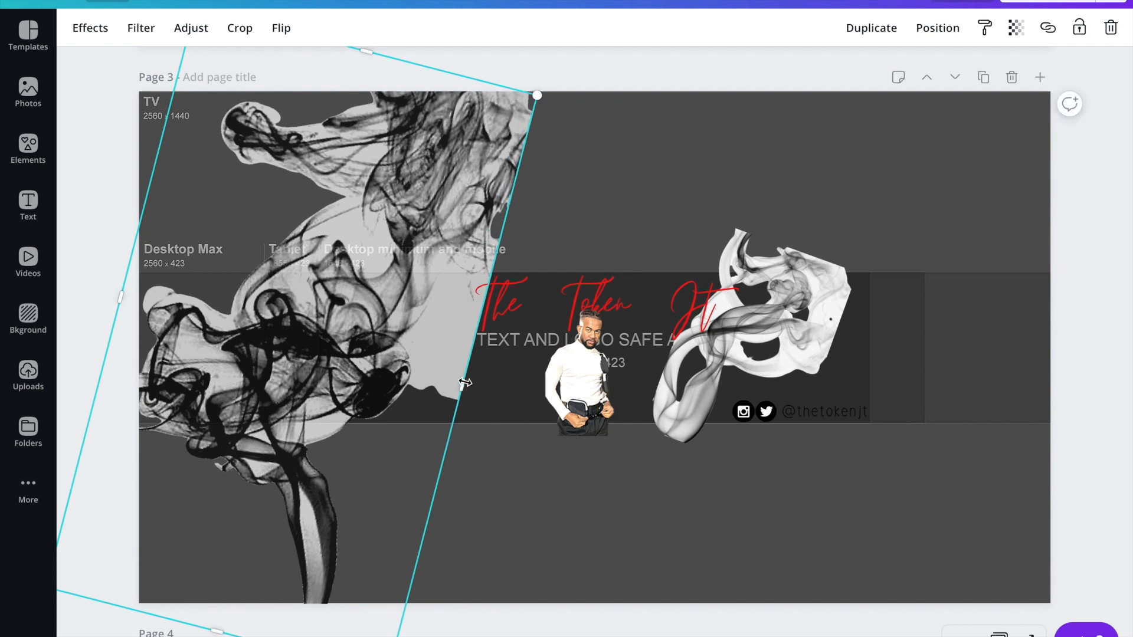
- Enlarge the light smoke image on page 3 and move it to cover most of the template's right side
left_click(850, 304)
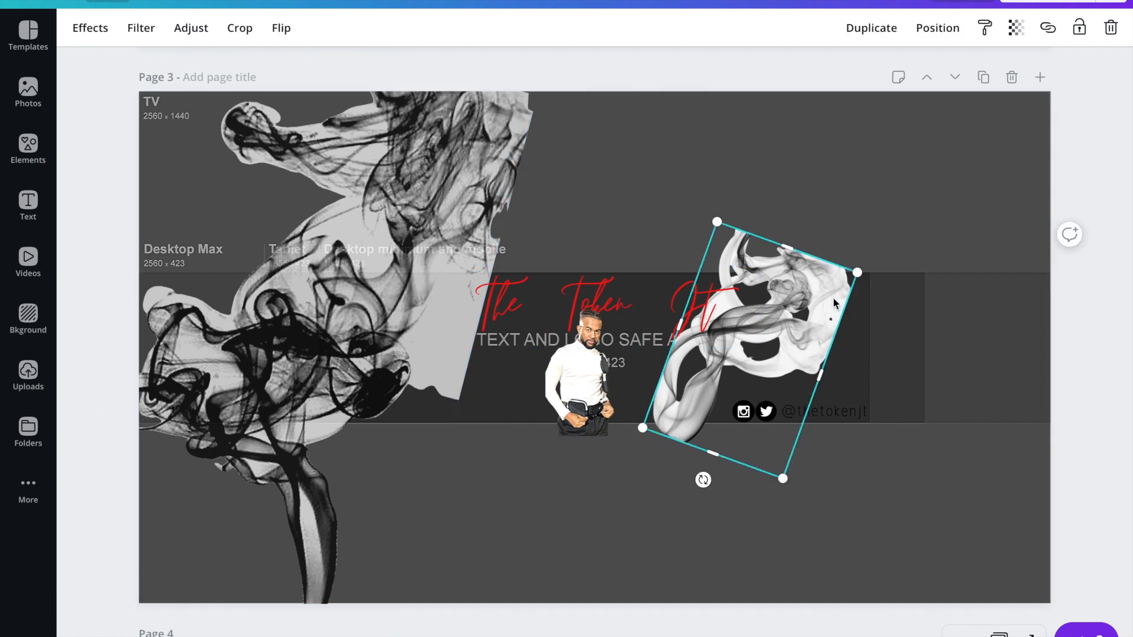
left_click_drag(858, 273, 1129, 135)
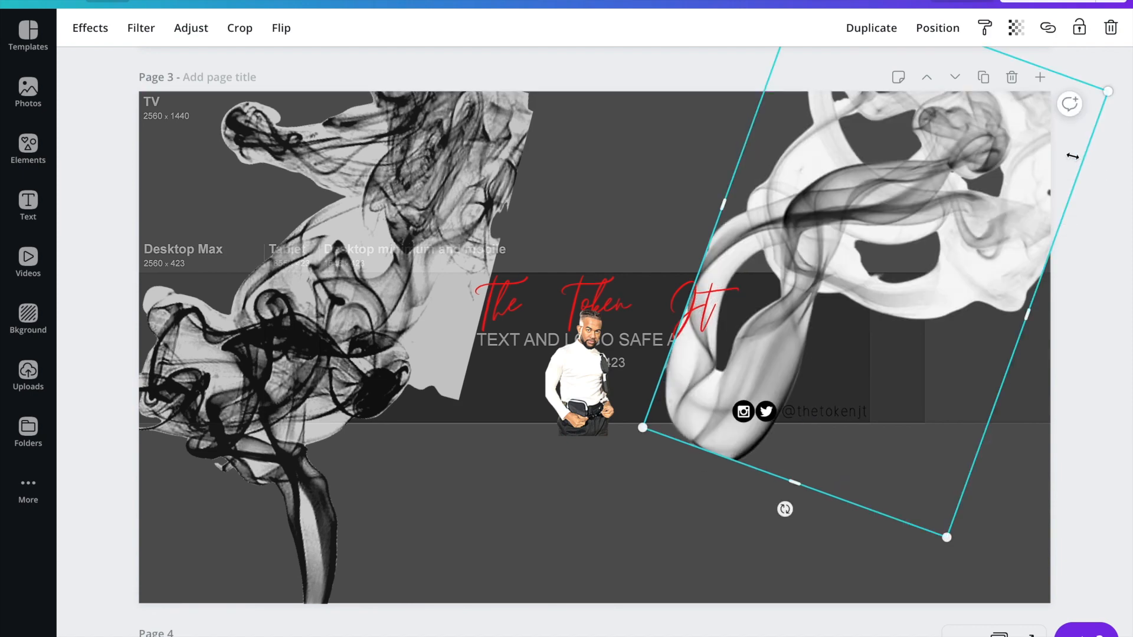
left_click_drag(1002, 224, 972, 347)
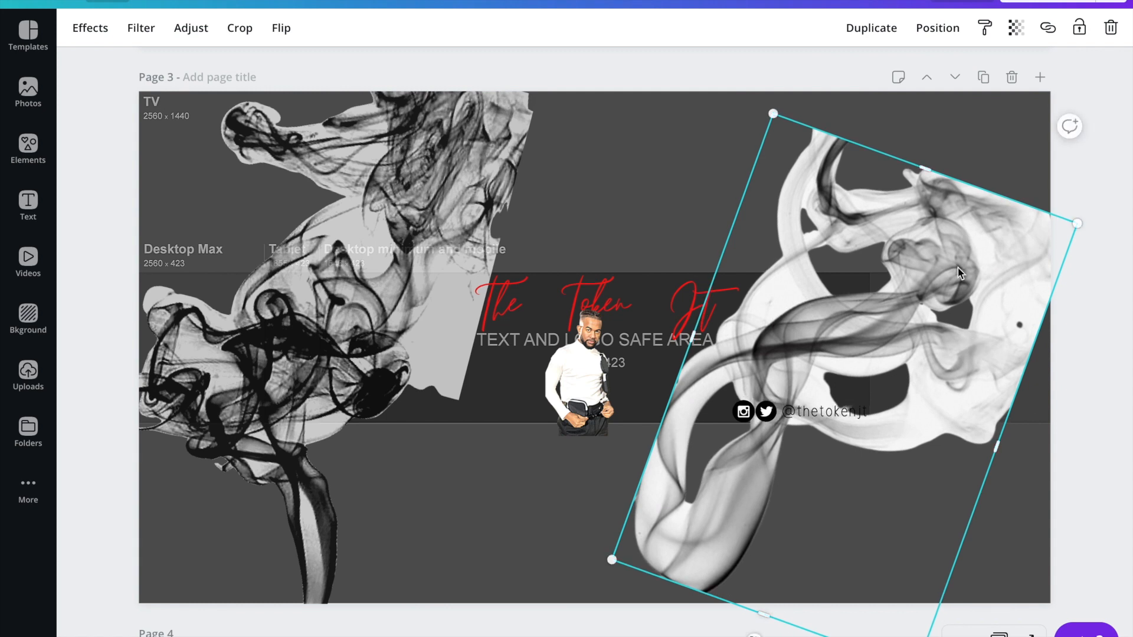
left_click_drag(772, 110, 771, 69)
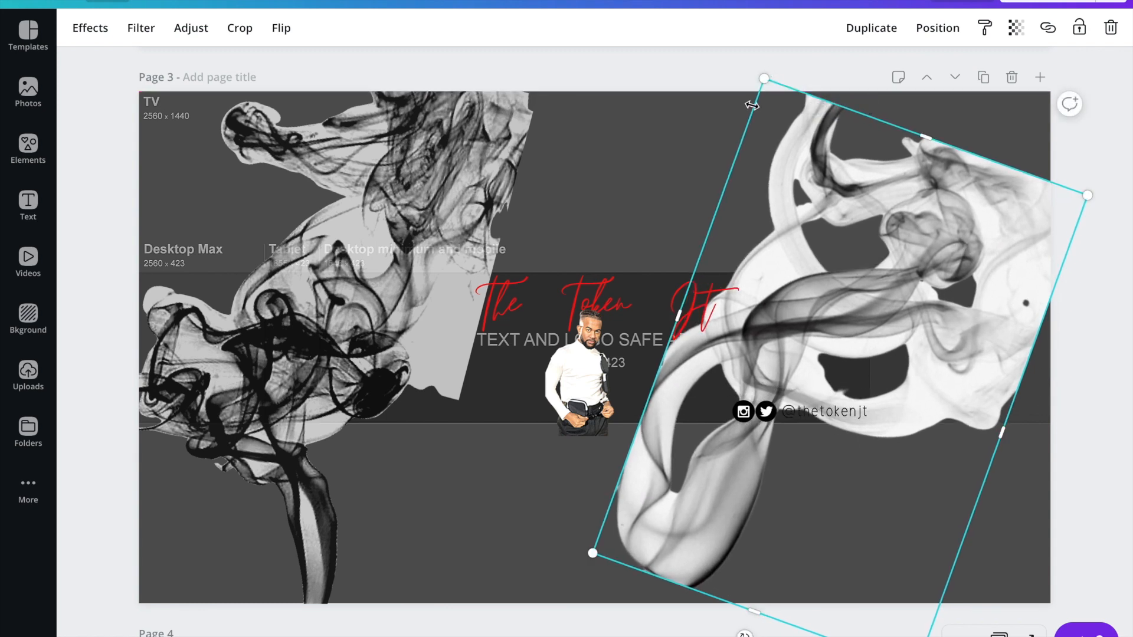
- Delete the safe-area template background from page 3, keeping the banner elements on the plain white page
left_click(692, 147)
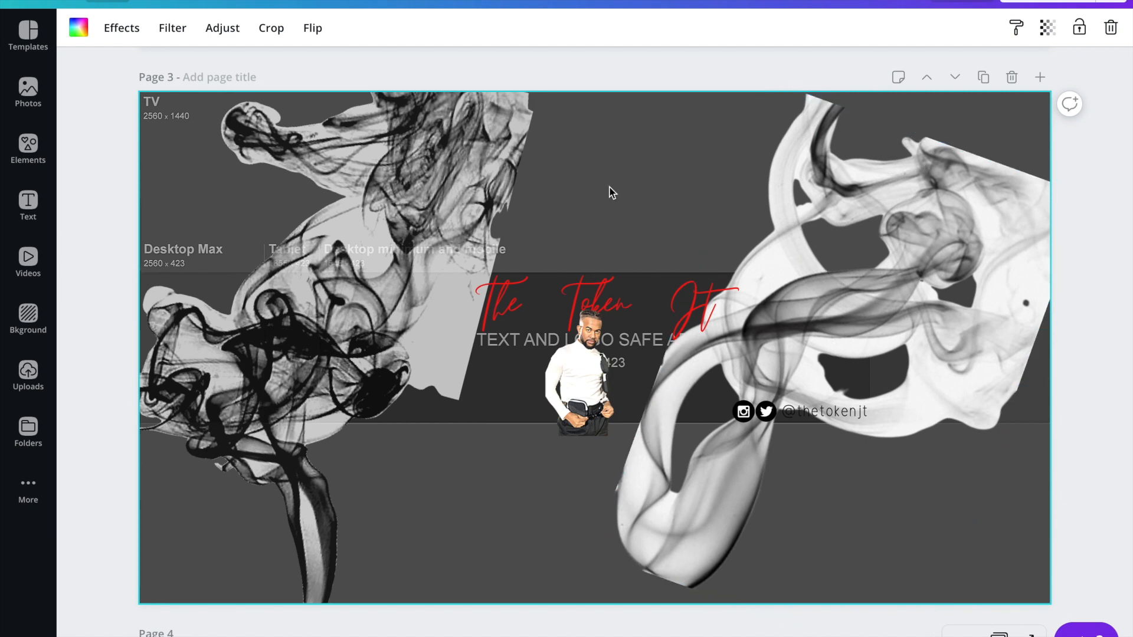
key("Delete")
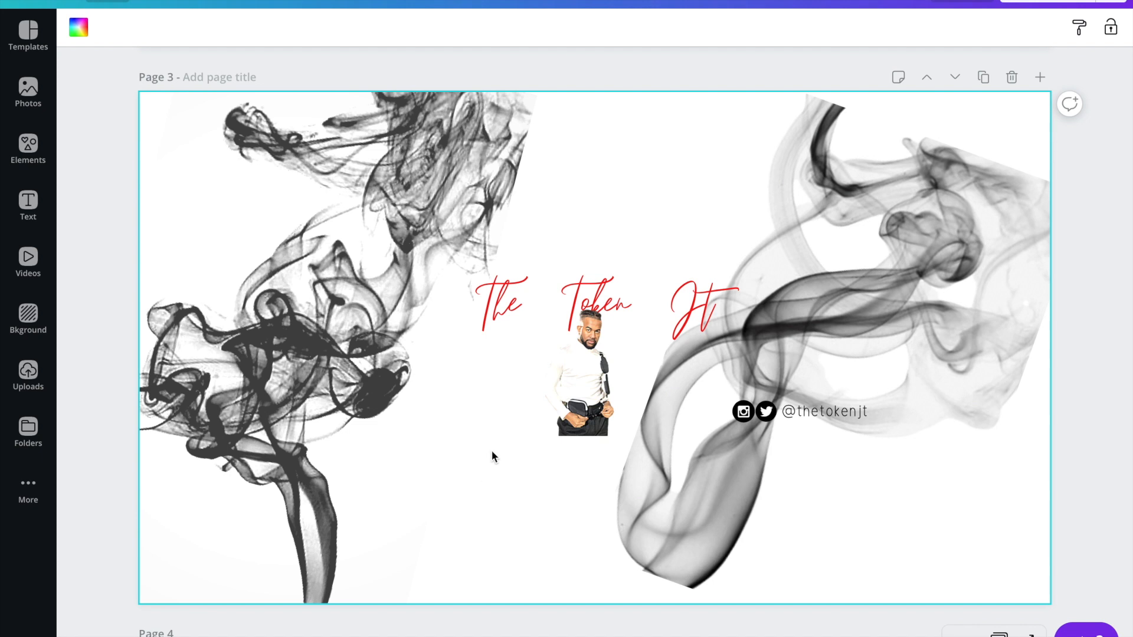
- Try choosing only page 3 for a PNG download, clear that choice and close the download settings without downloading
left_click(1110, 3)
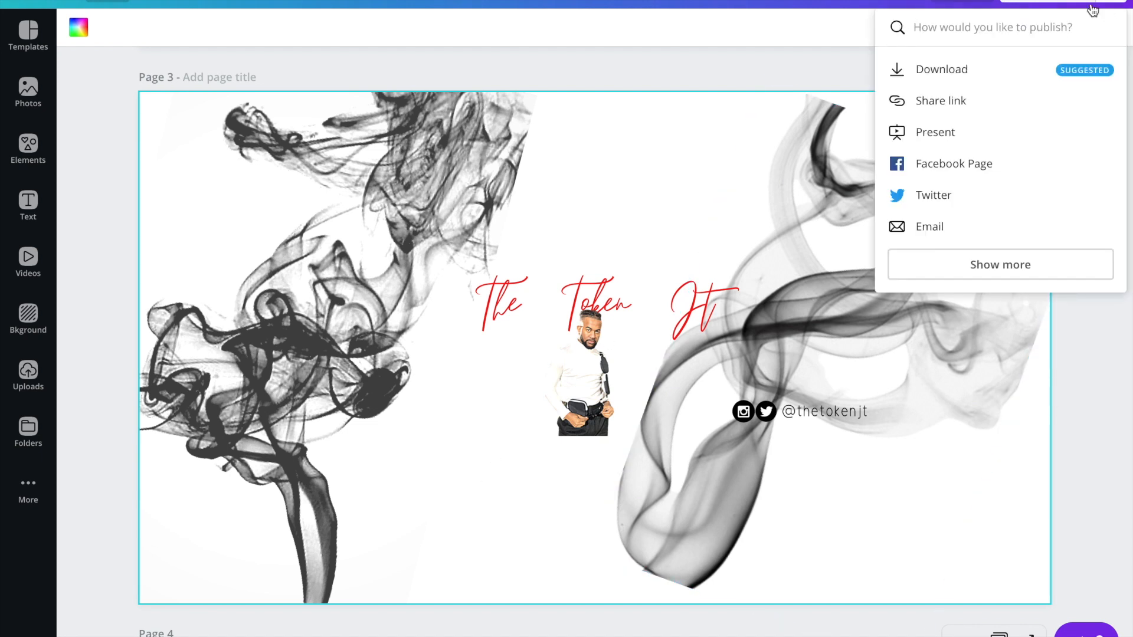
left_click(962, 70)
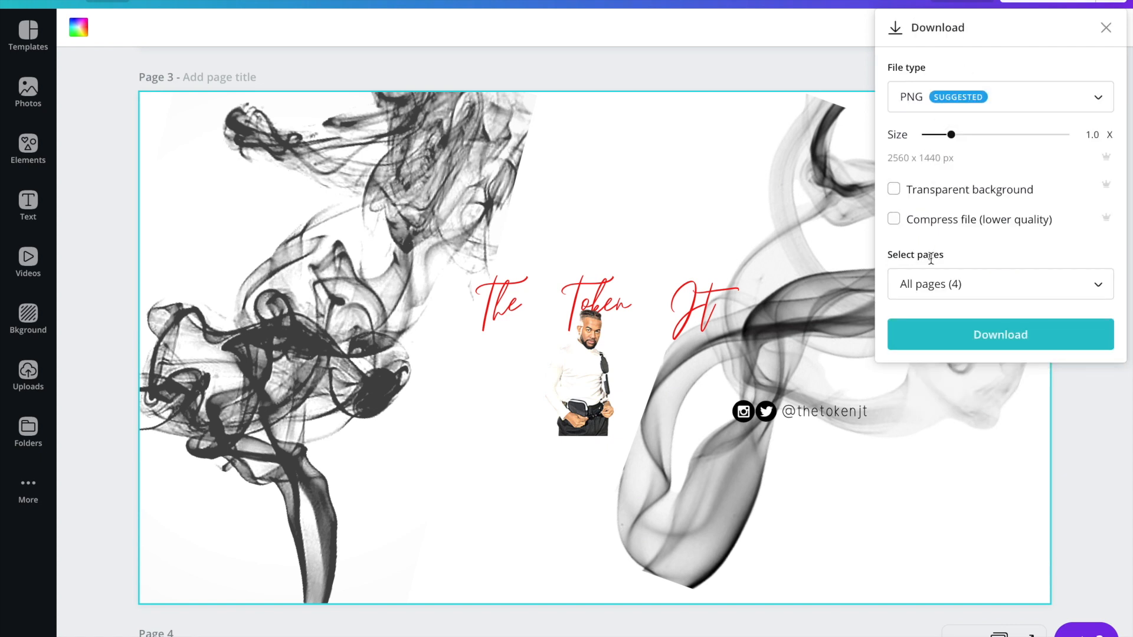
left_click(969, 286)
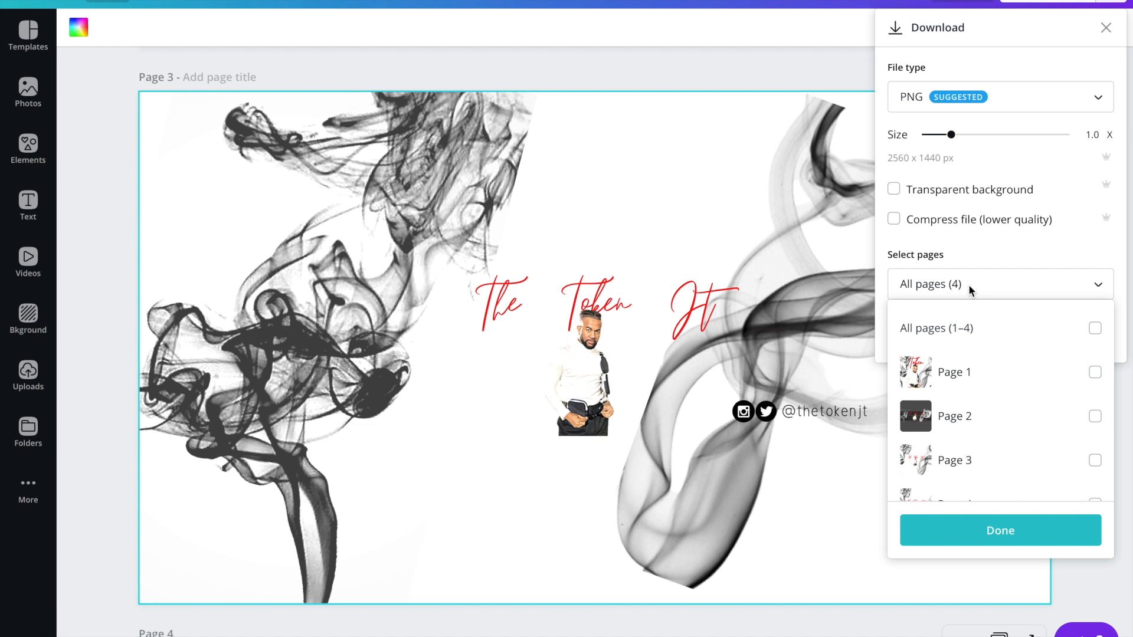
scroll(952, 421, "down", 2)
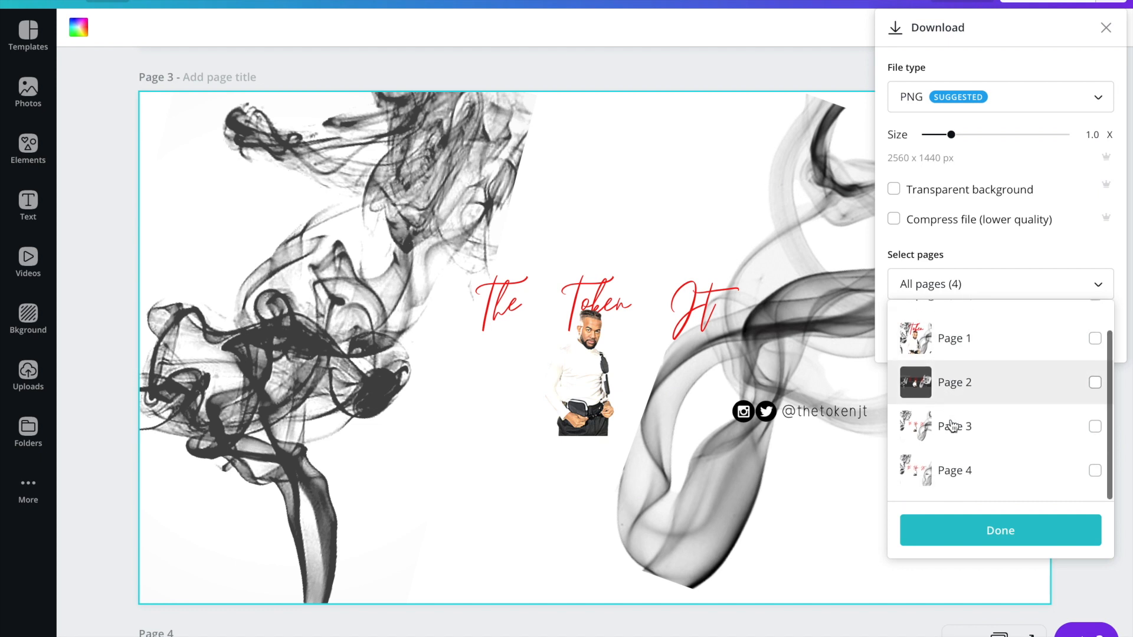
left_click(960, 446)
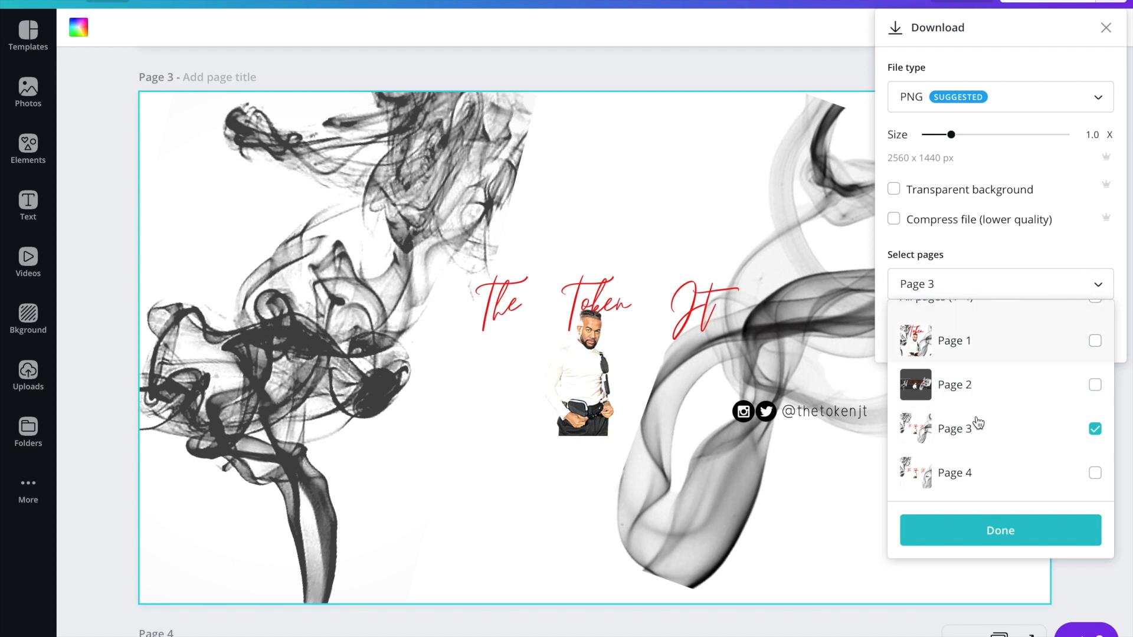
left_click(1028, 431)
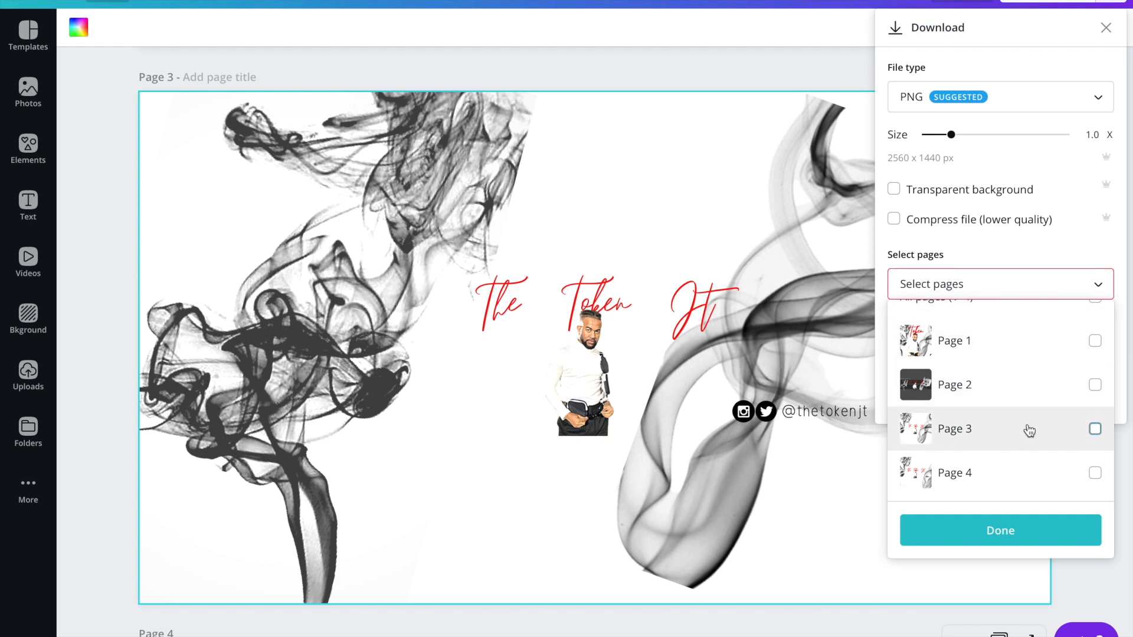
left_click(988, 542)
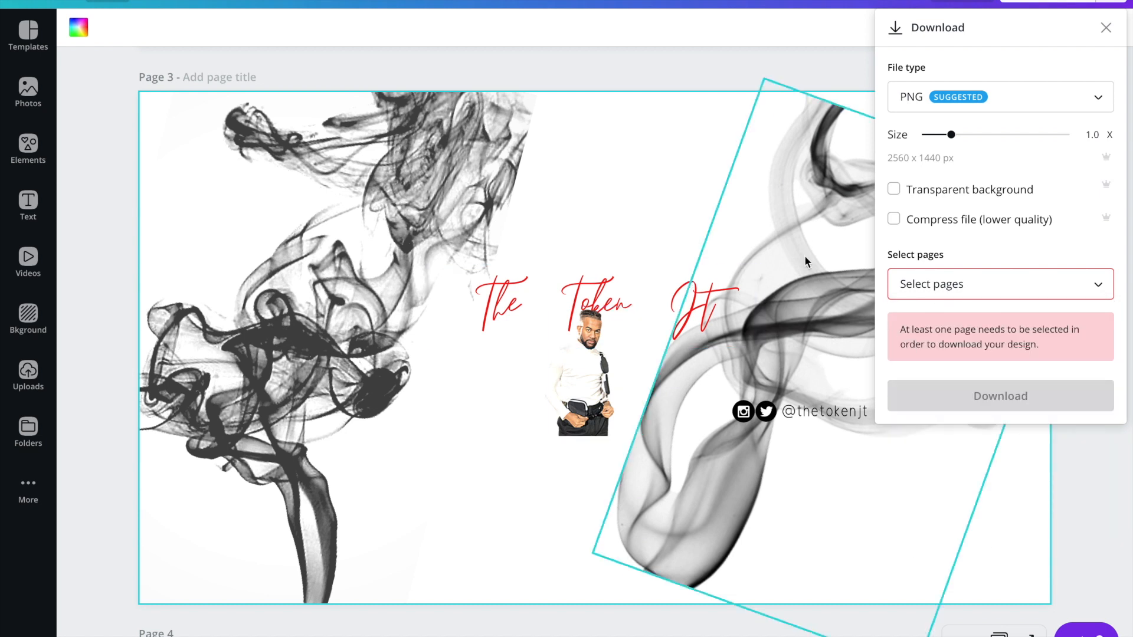
left_click(1108, 29)
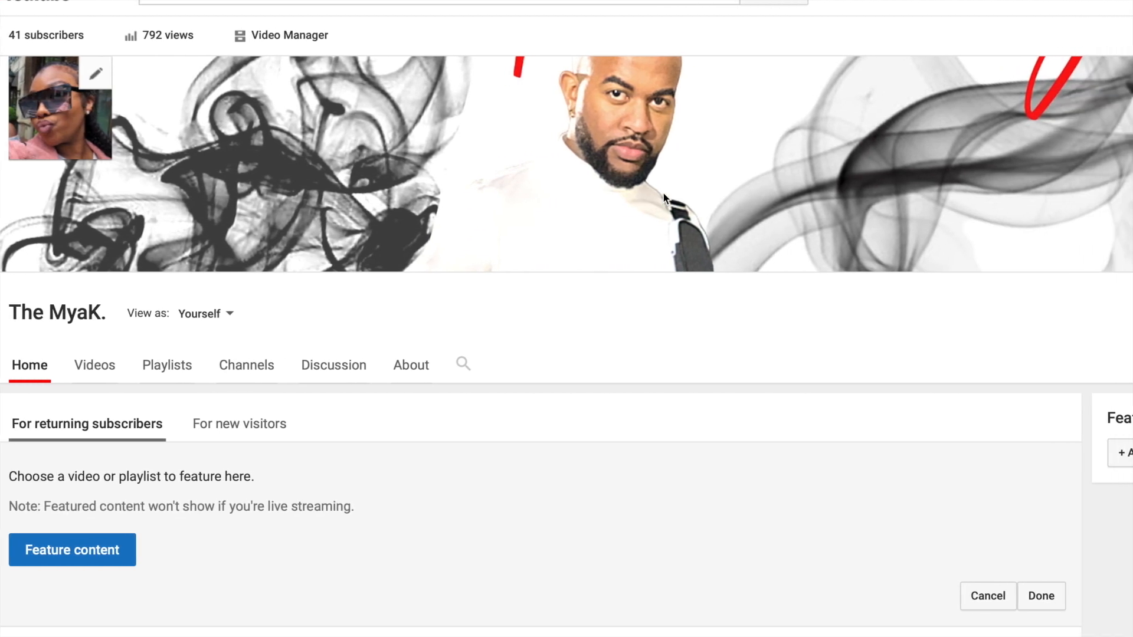
- Switch to the YouTube channel page and examine how the current banner is cropped above the channel name
scroll(664, 195, "down", 1)
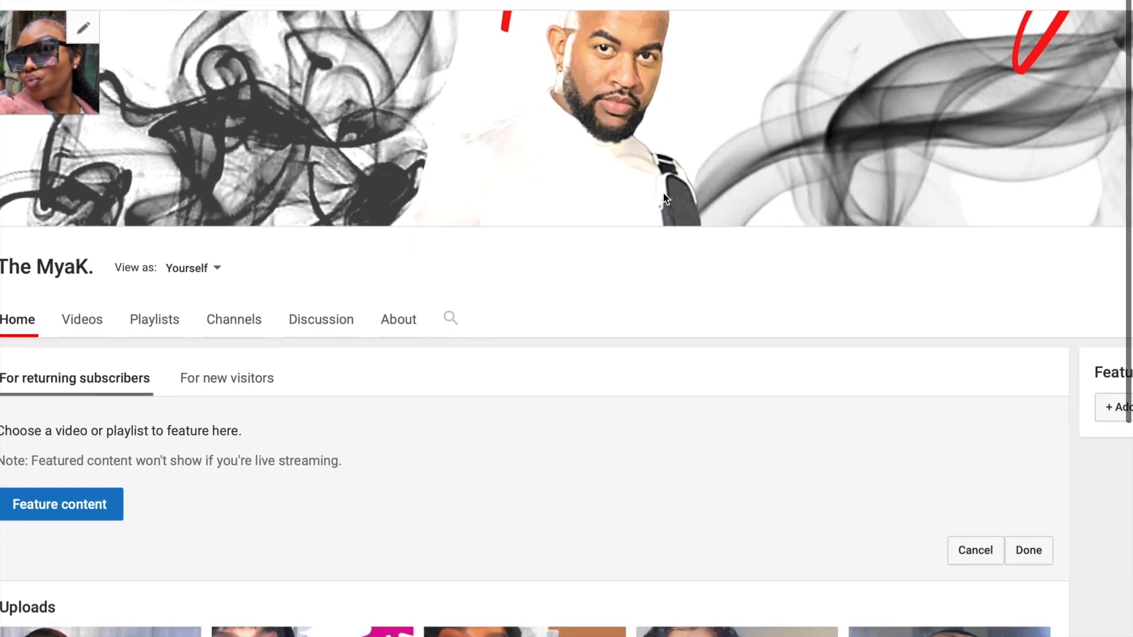
scroll(664, 193, "down", 1)
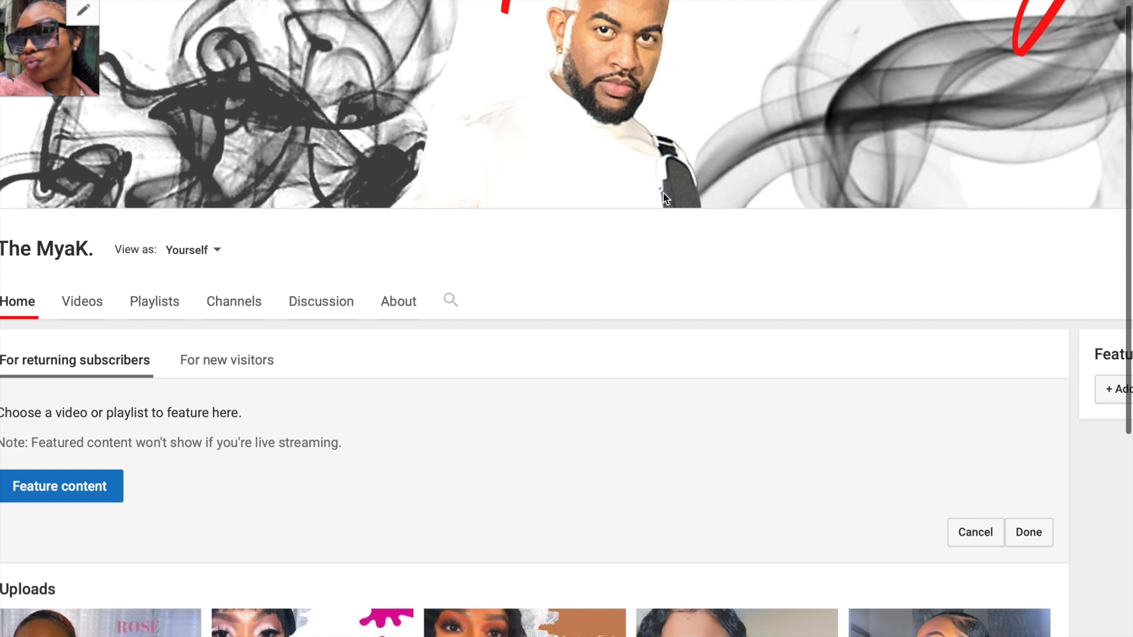
scroll(663, 193, "down", 1)
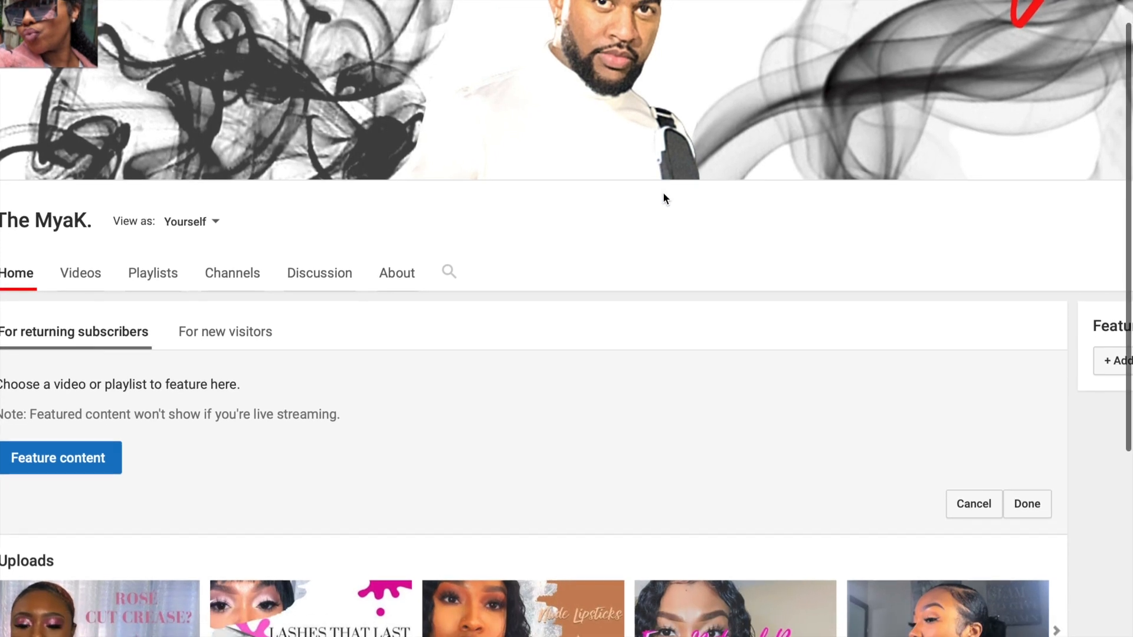
scroll(663, 199, "down", 1)
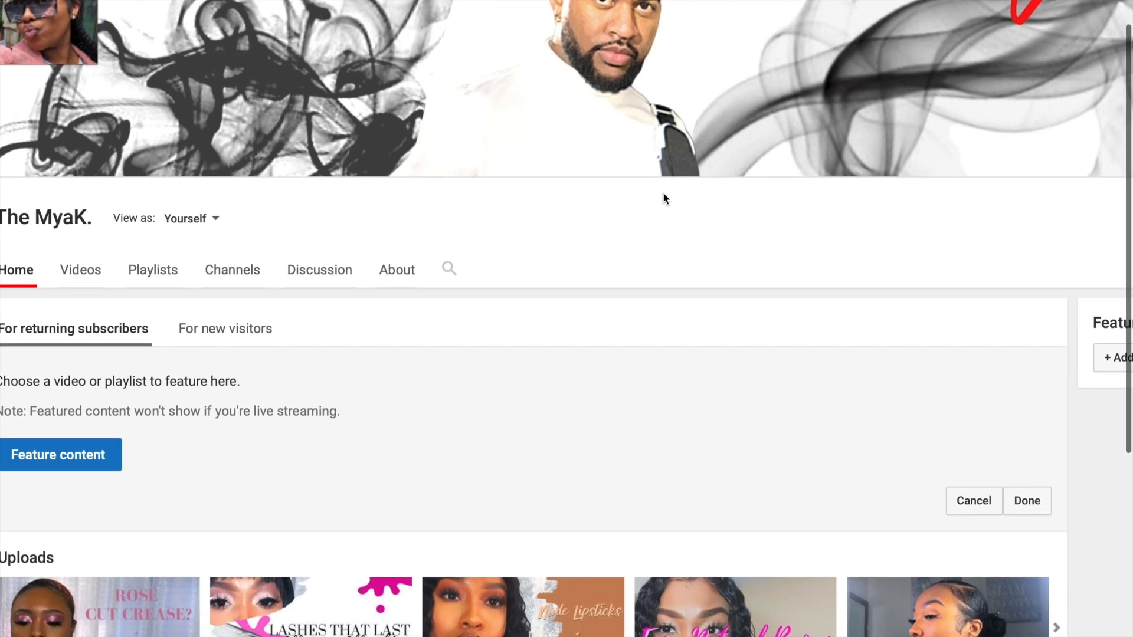
scroll(674, 181, "up", 3)
scroll(674, 181, "down", 2)
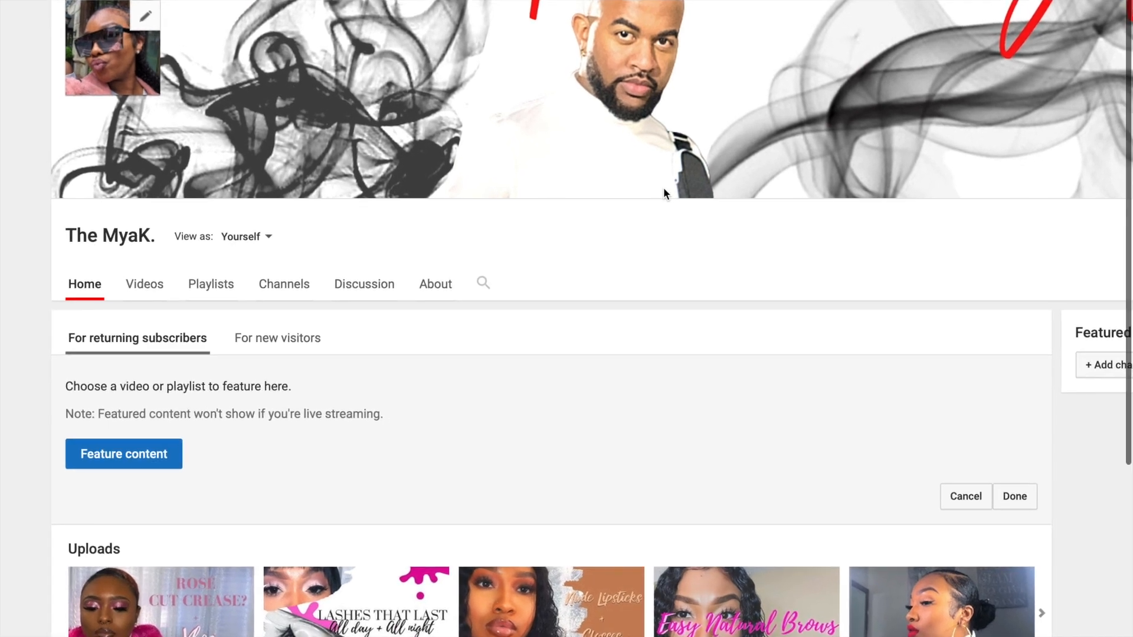
scroll(628, 199, "down", 1)
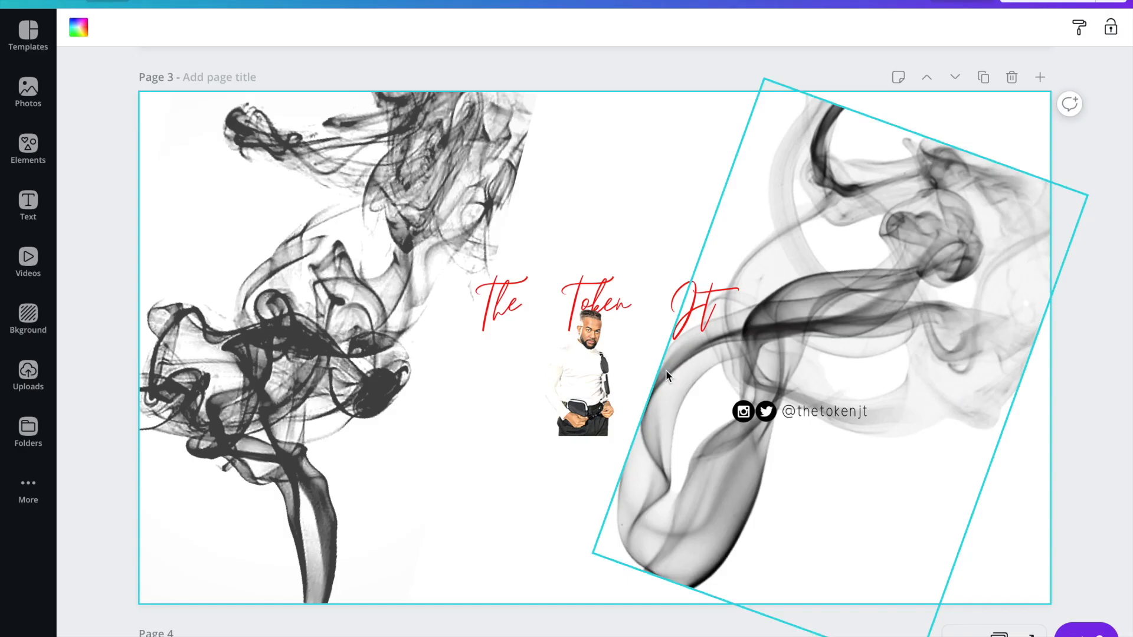
- Switch back to Canva and compare the full-size banner on page 1 with the template layout on page 2 and the top of page 3
scroll(666, 370, "up", 15)
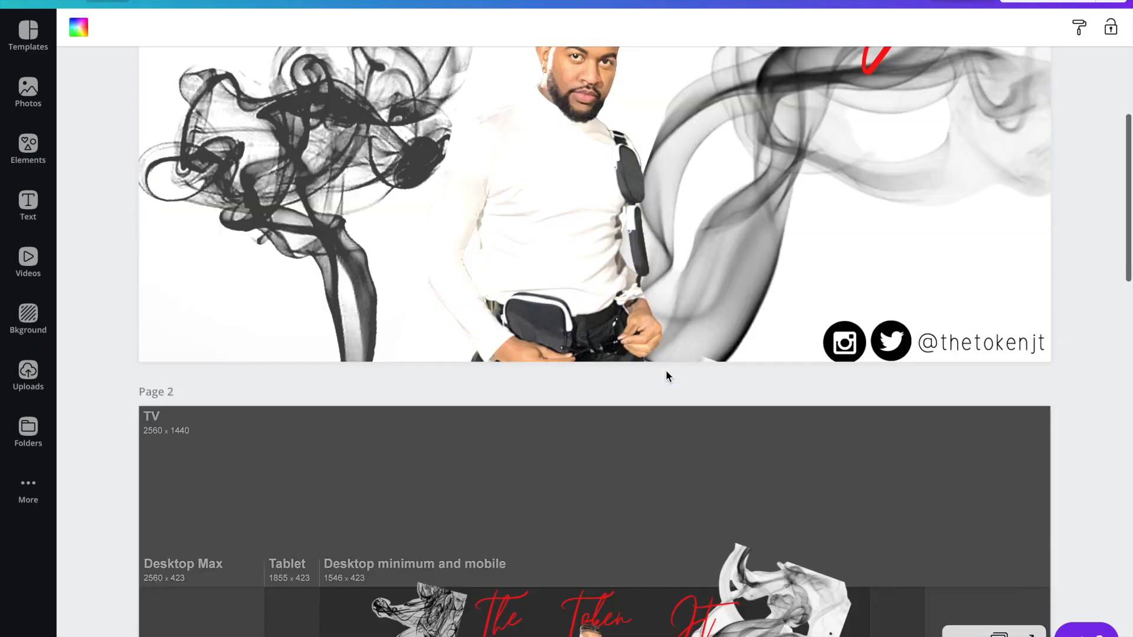
scroll(666, 370, "down", 1)
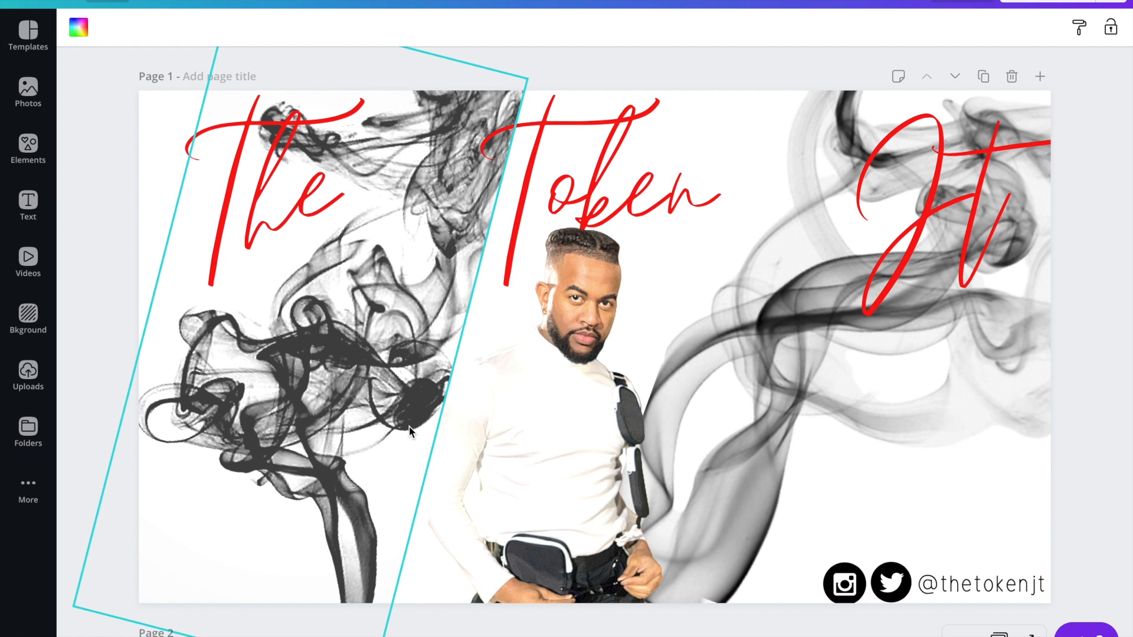
scroll(409, 426, "down", 9)
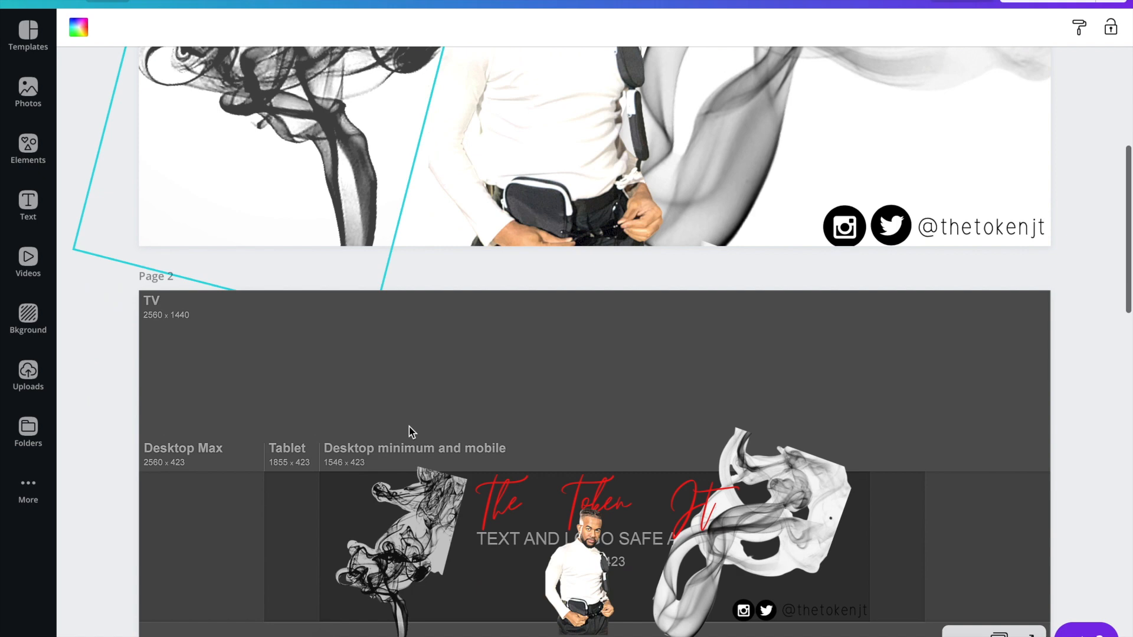
scroll(409, 426, "down", 6)
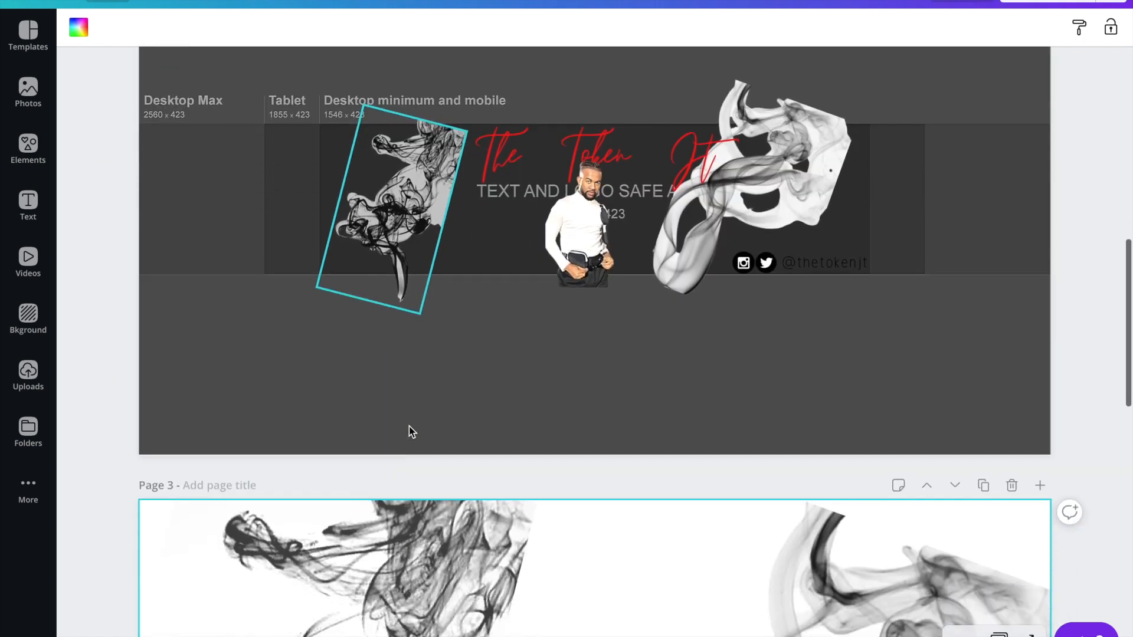
scroll(409, 426, "down", 3)
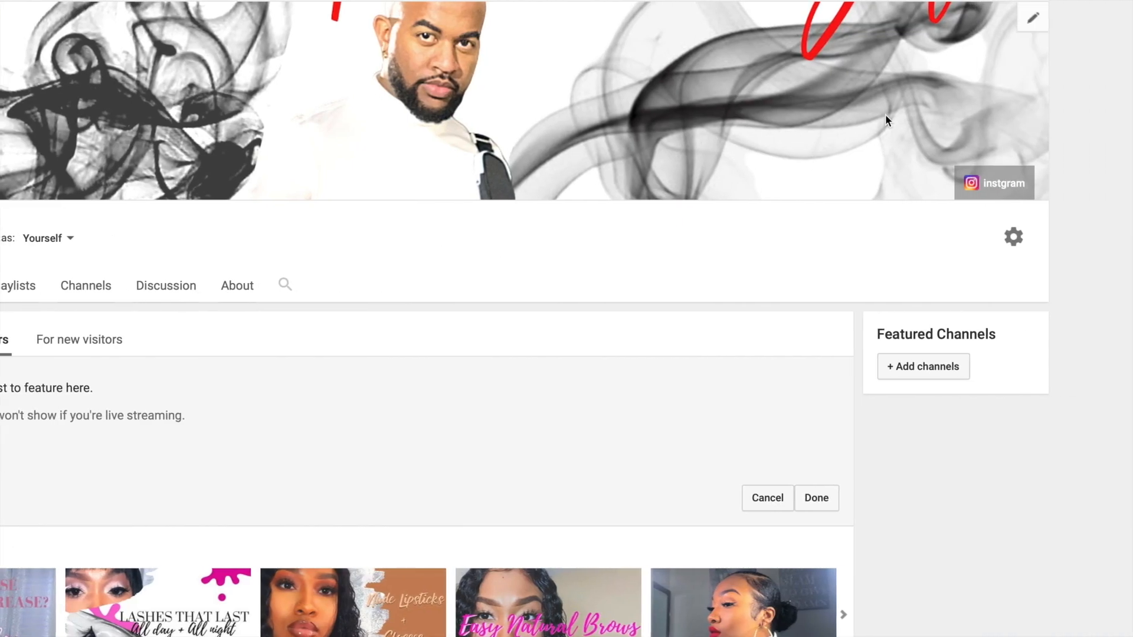
- Start editing the YouTube channel art and upload The Token Jtbigger.png from the computer's recent files
left_click(1033, 19)
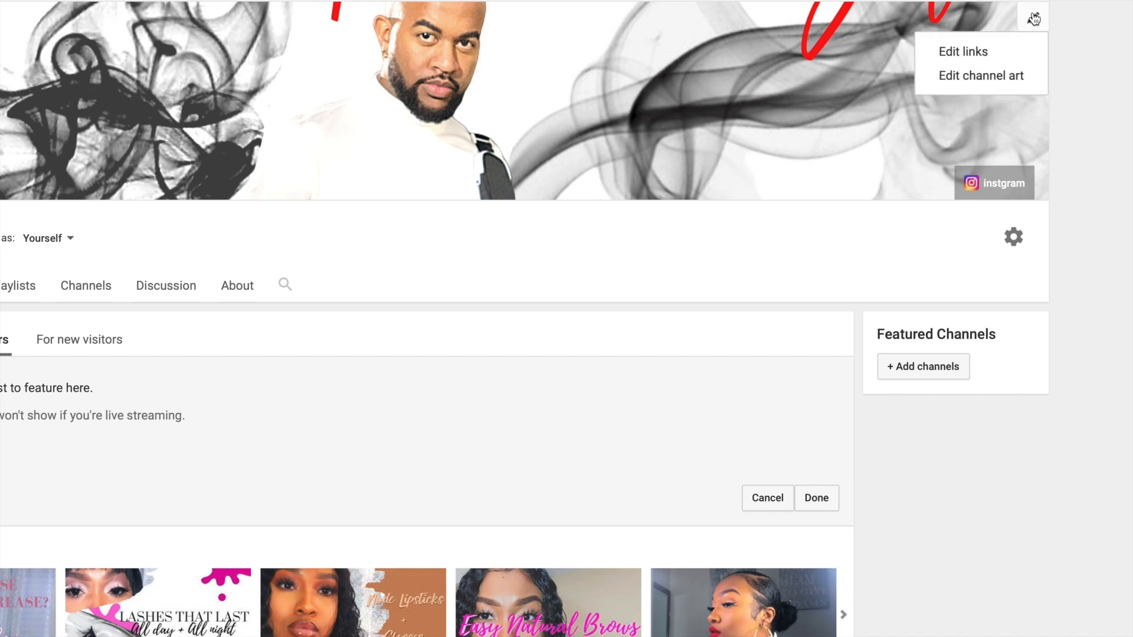
left_click(965, 83)
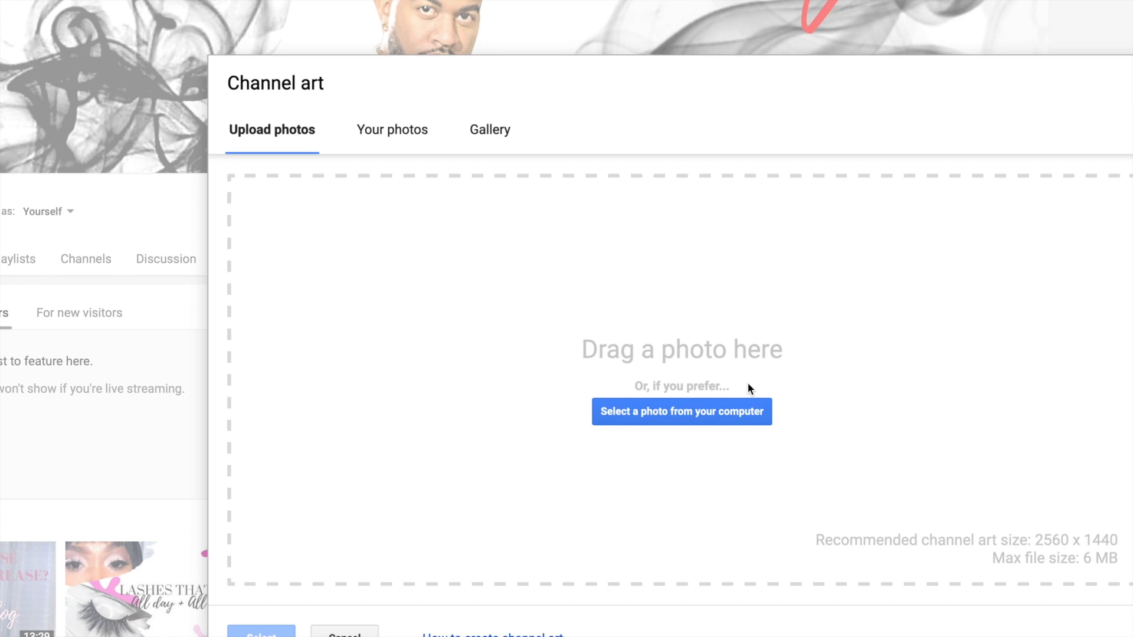
left_click(738, 423)
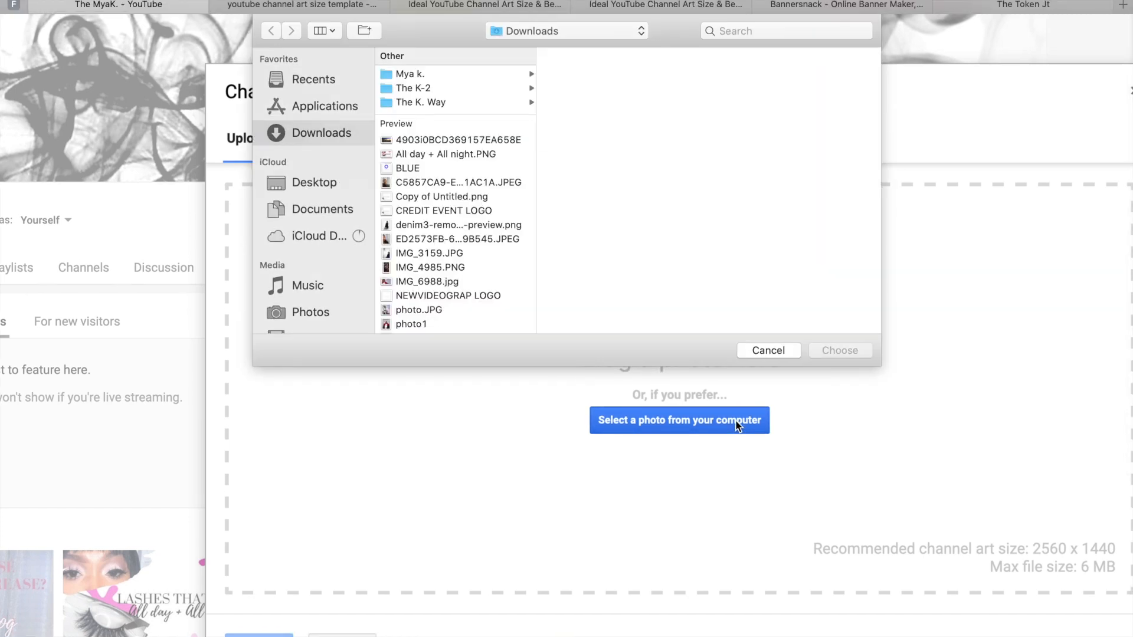
left_click(332, 83)
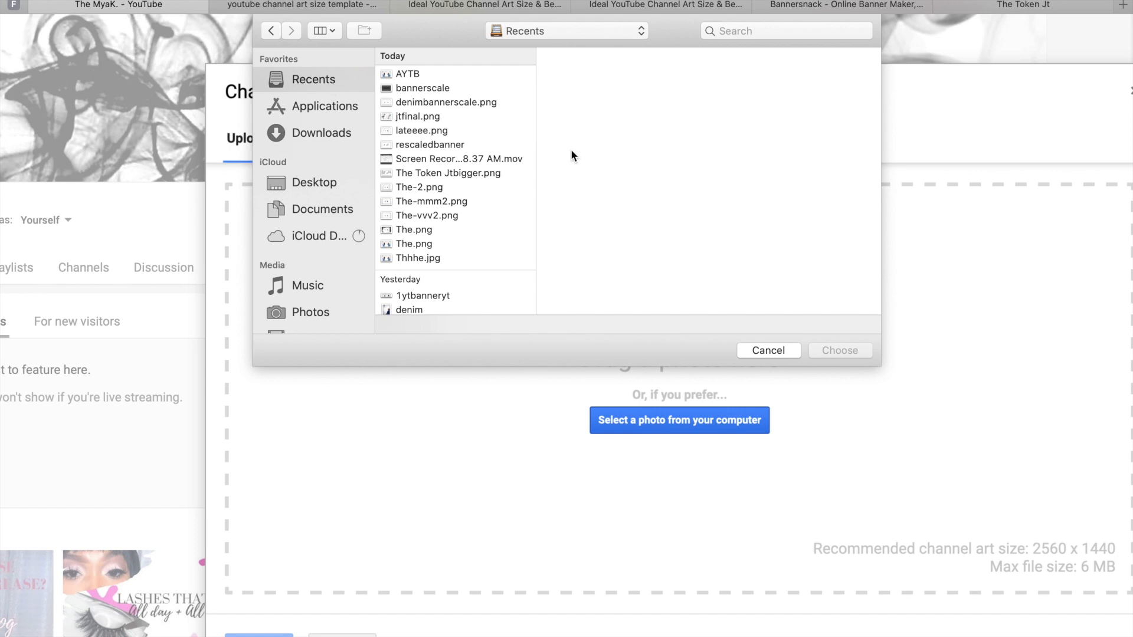
left_click(432, 174)
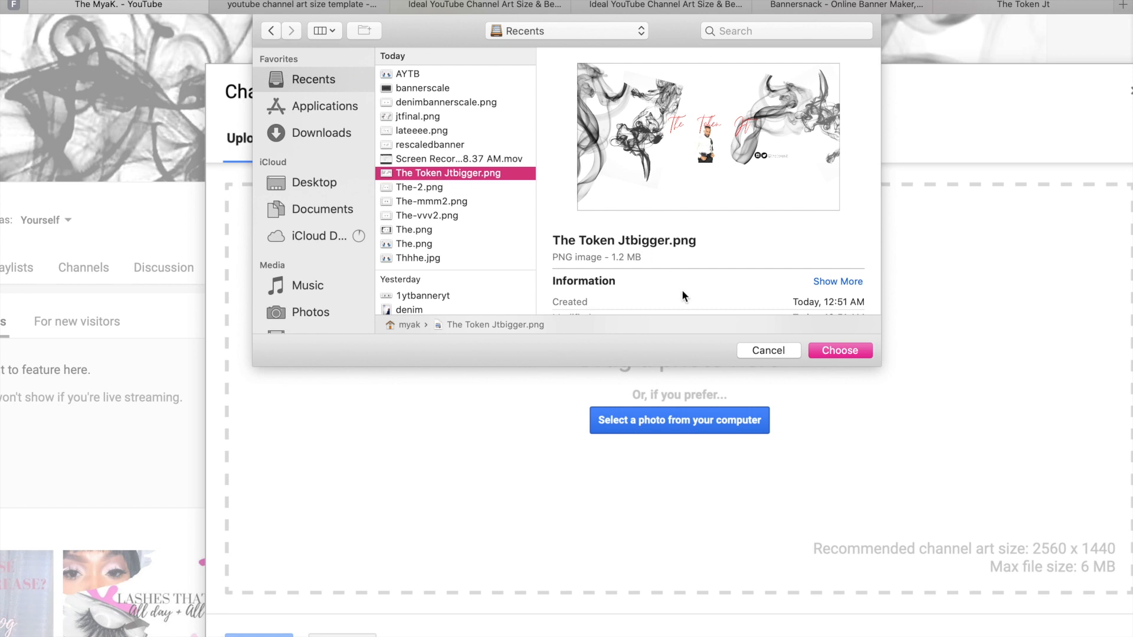
left_click(826, 351)
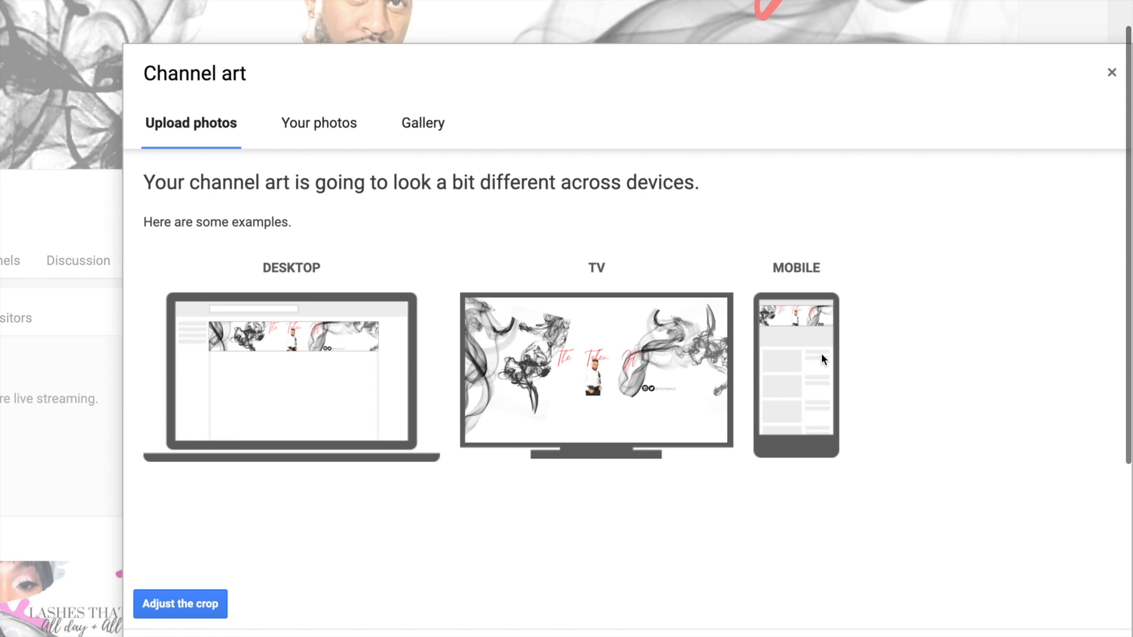
- Examine the desktop, TV and mobile previews of the uploaded channel art
scroll(822, 354, "down", 2)
scroll(822, 355, "up", 1)
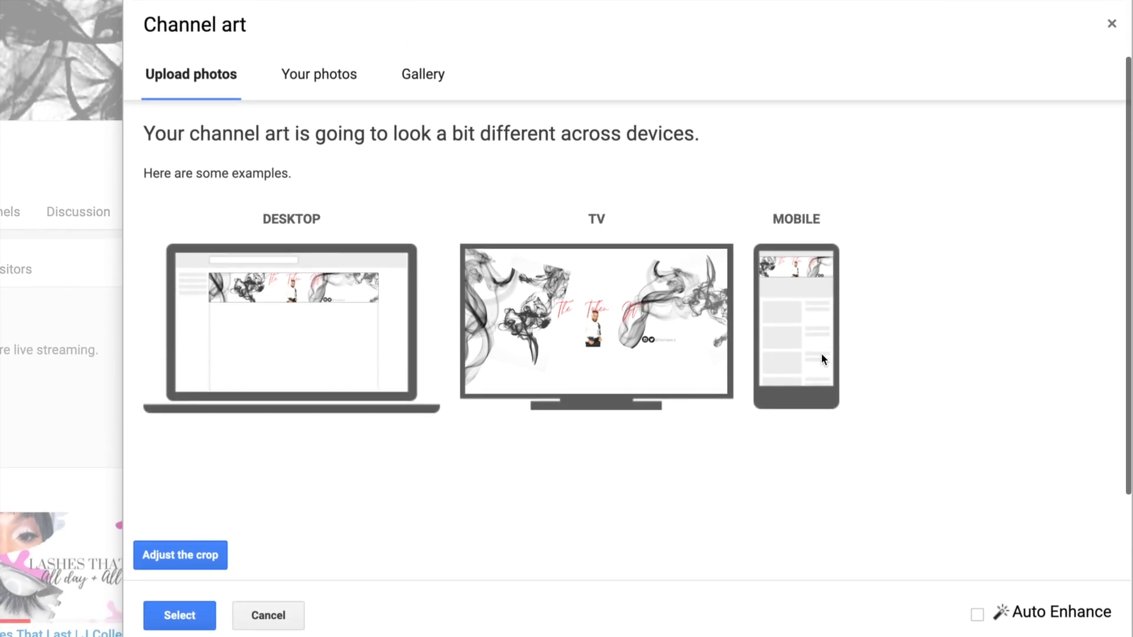
scroll(821, 355, "down", 1)
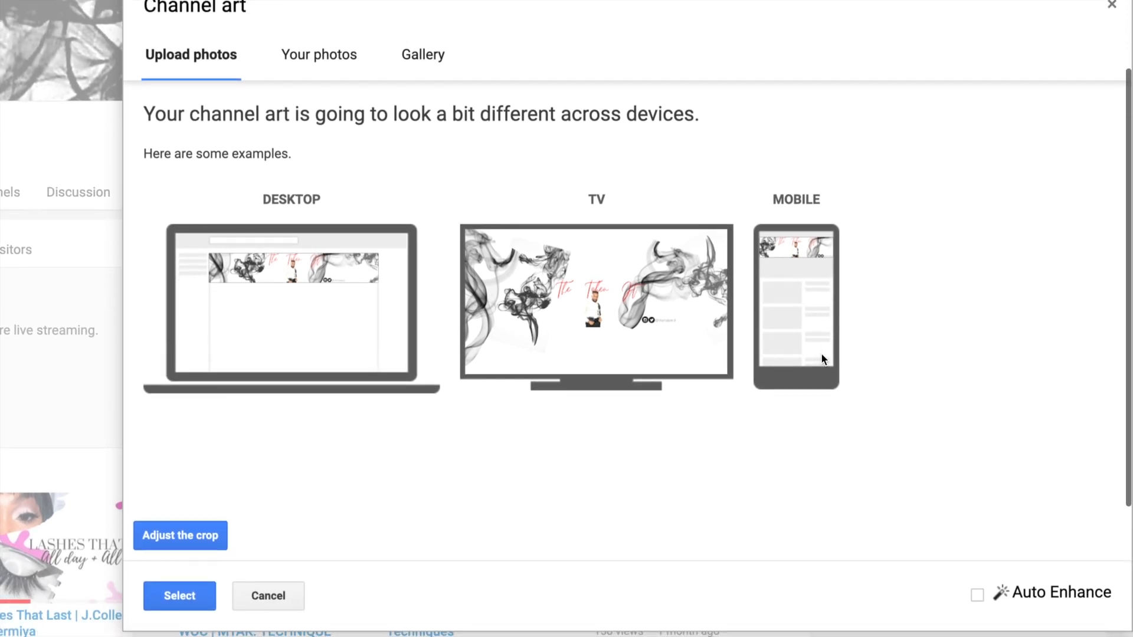
scroll(822, 354, "down", 1)
scroll(821, 354, "down", 1)
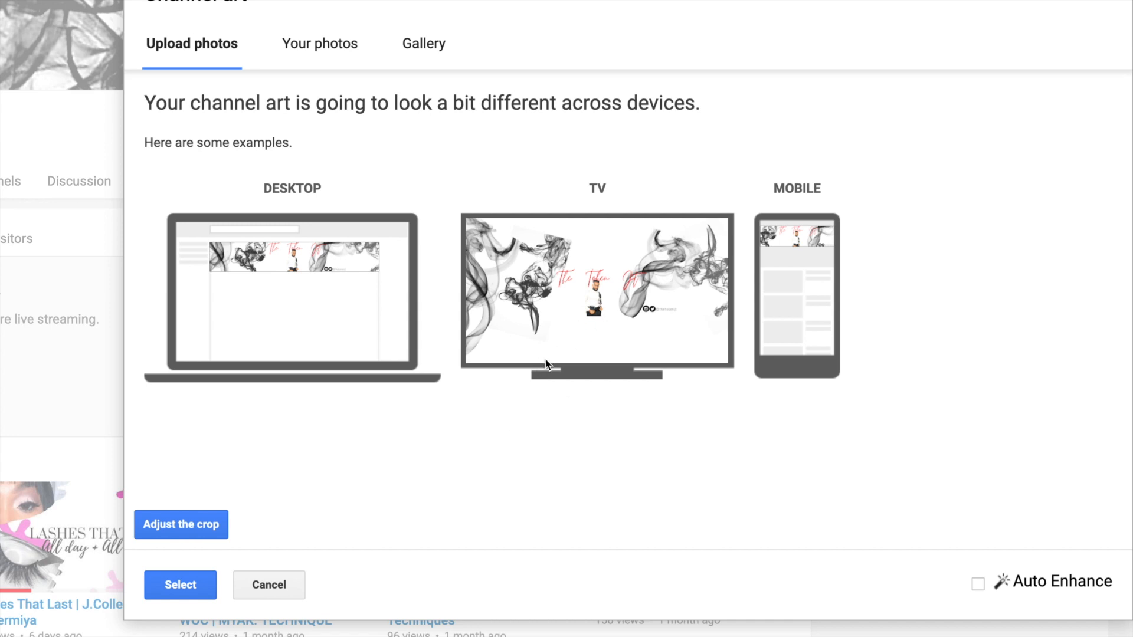
mouse_move(413, 2)
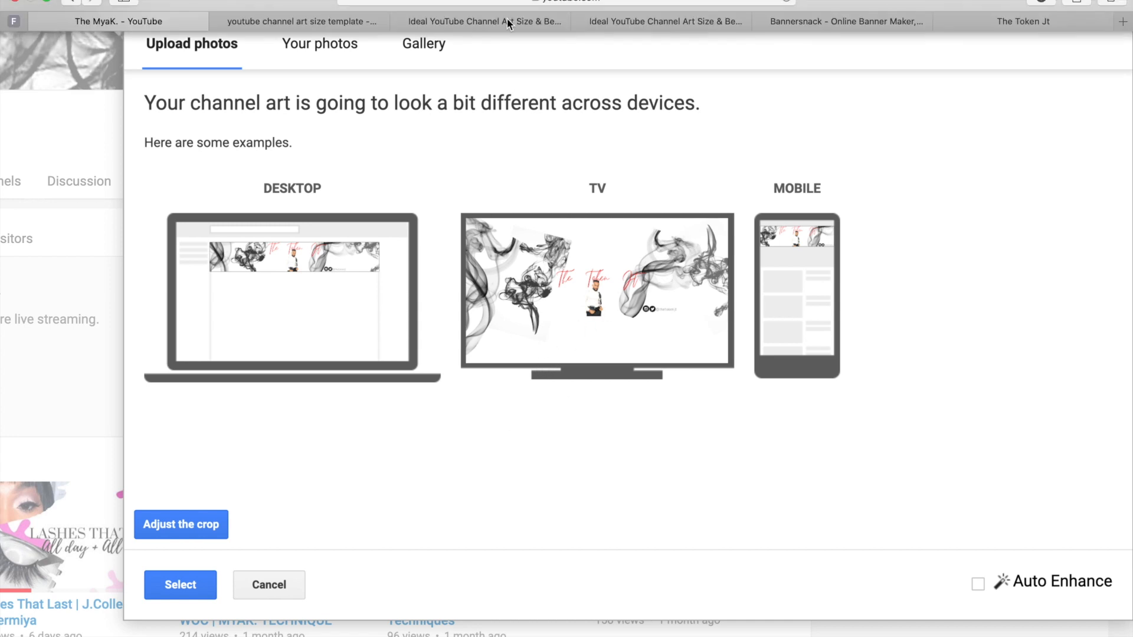
mouse_move(519, 1)
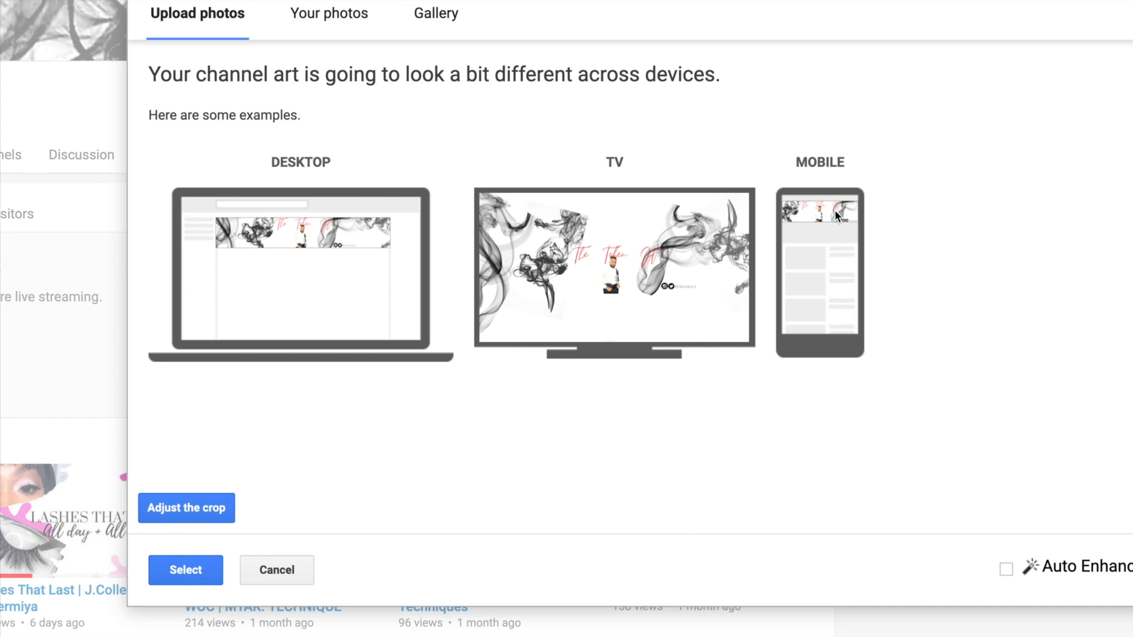
- Try adjusting the crop region around the whole banner image and apply it as the channel art
left_click(197, 512)
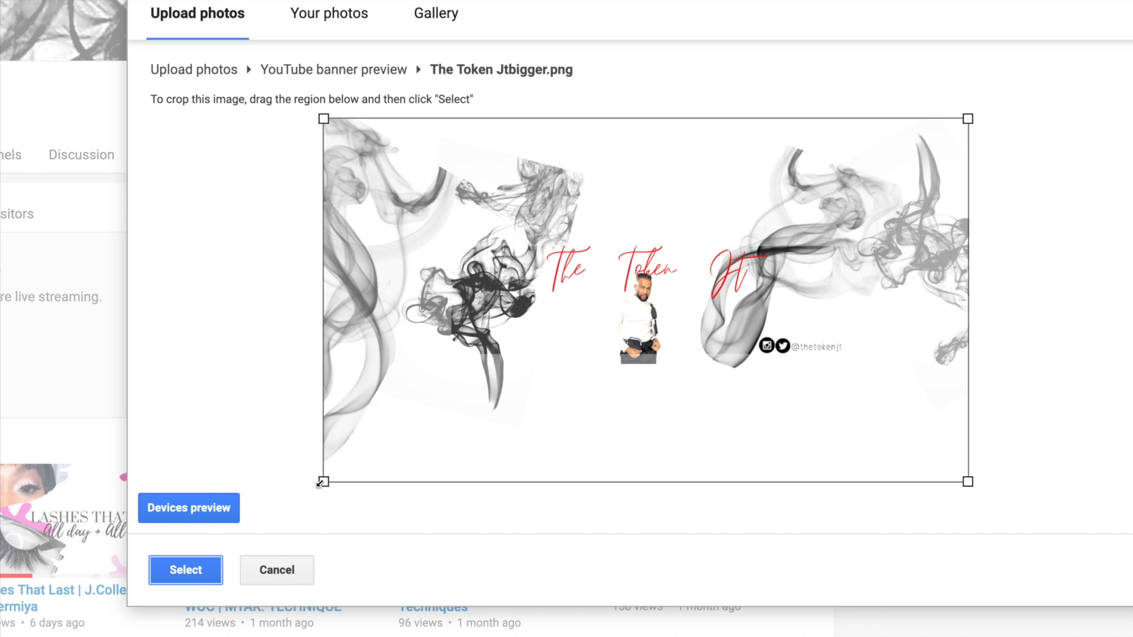
mouse_move(319, 483)
left_mouse_down()
mouse_move(374, 459)
mouse_move(337, 475)
left_mouse_up()
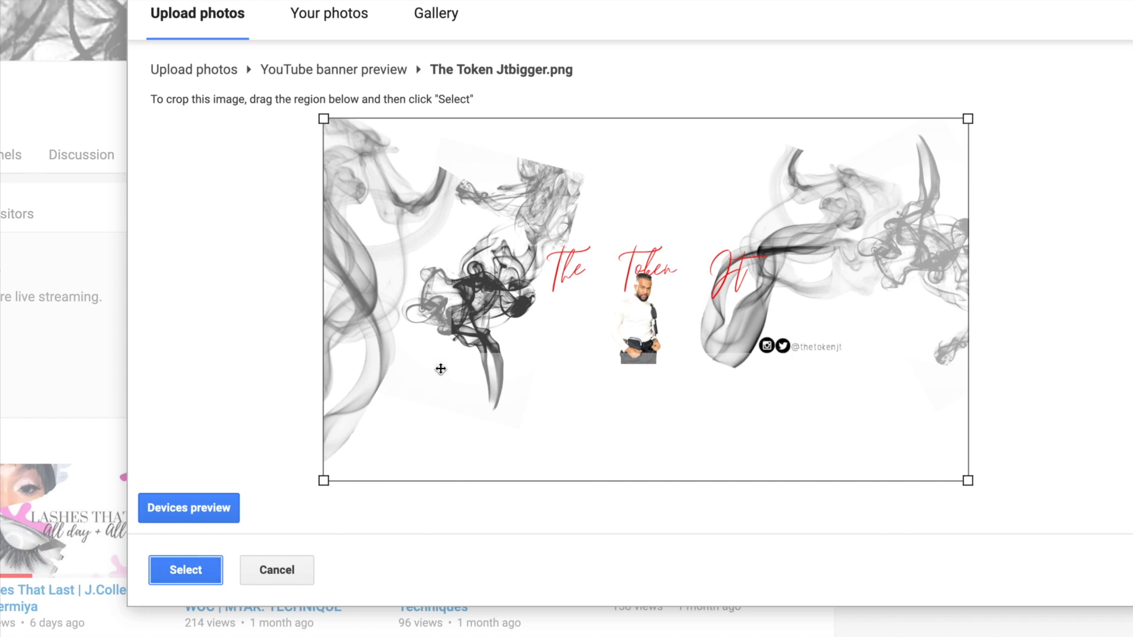
left_click_drag(466, 353, 517, 350)
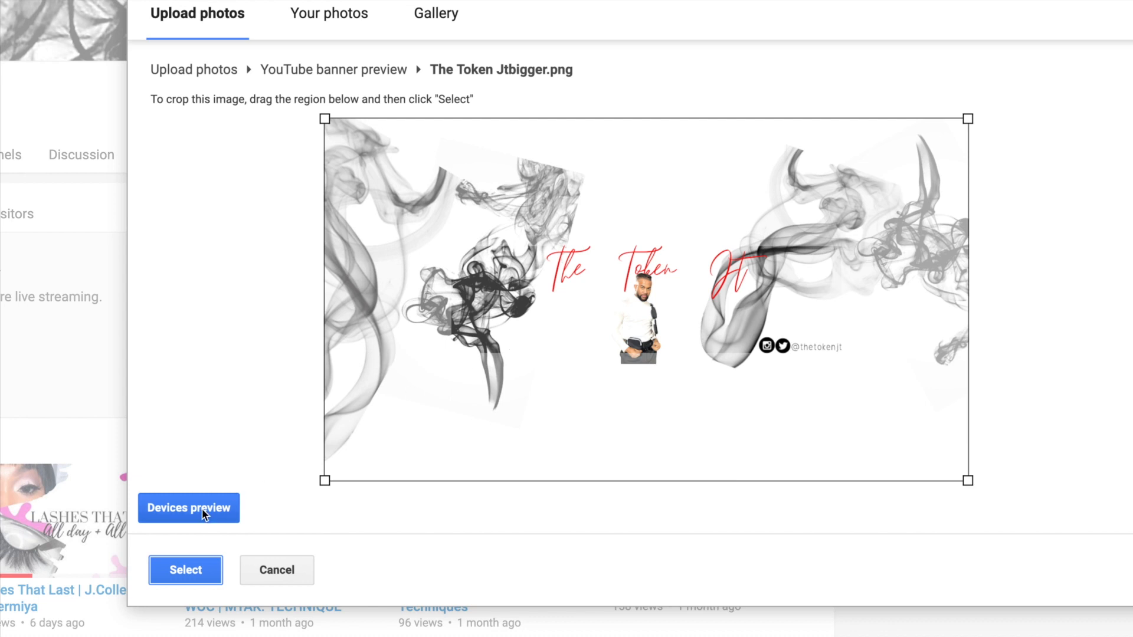
left_click(194, 571)
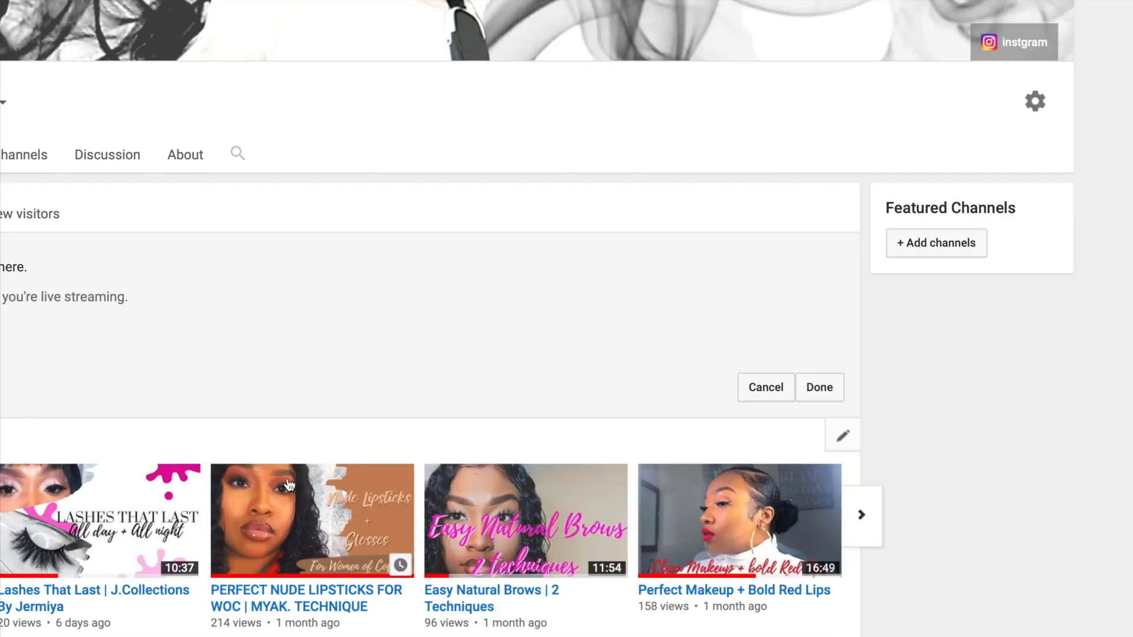
- Reopen the channel art editor on the banner and upload The Token Jtbigger.png again from the recent files
scroll(533, 201, "up", 1)
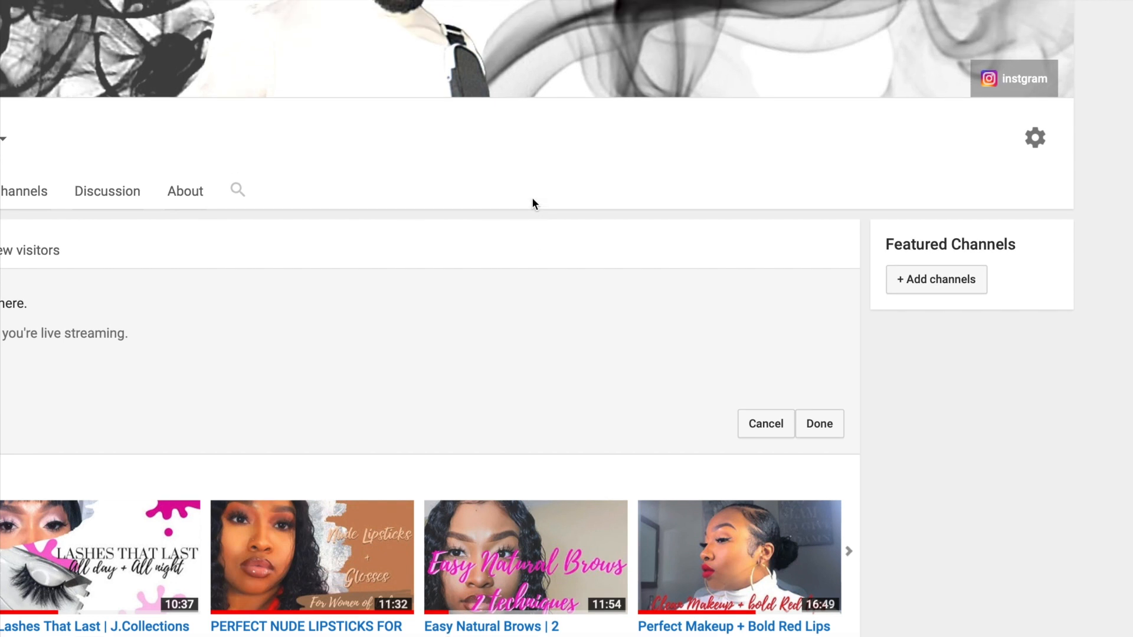
scroll(533, 203, "up", 2)
scroll(533, 205, "up", 4)
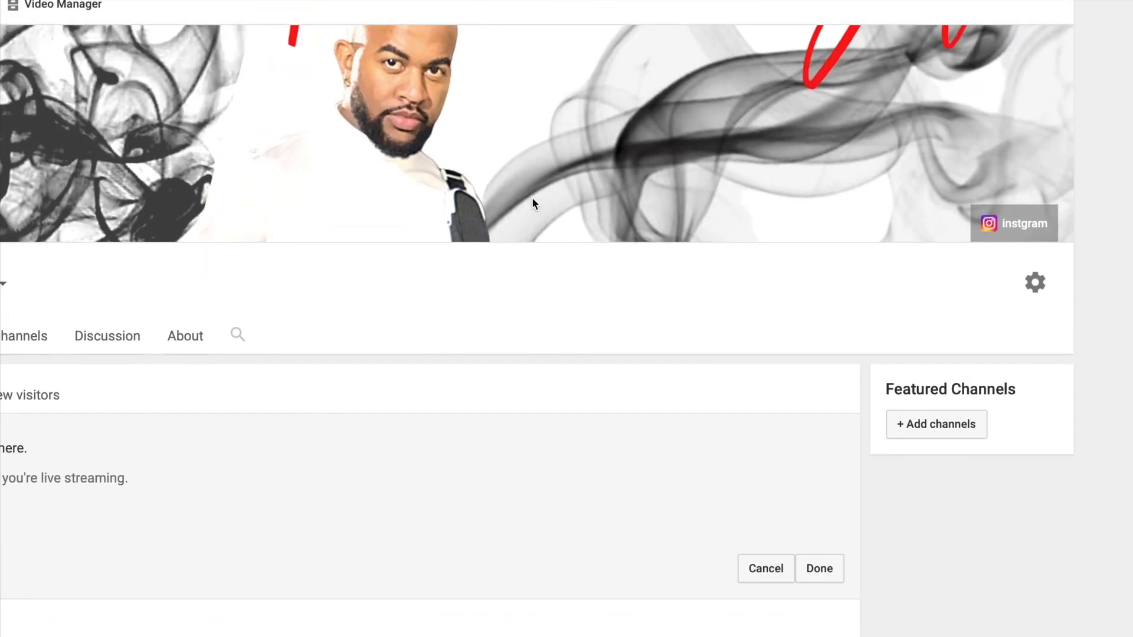
mouse_move(1048, 56)
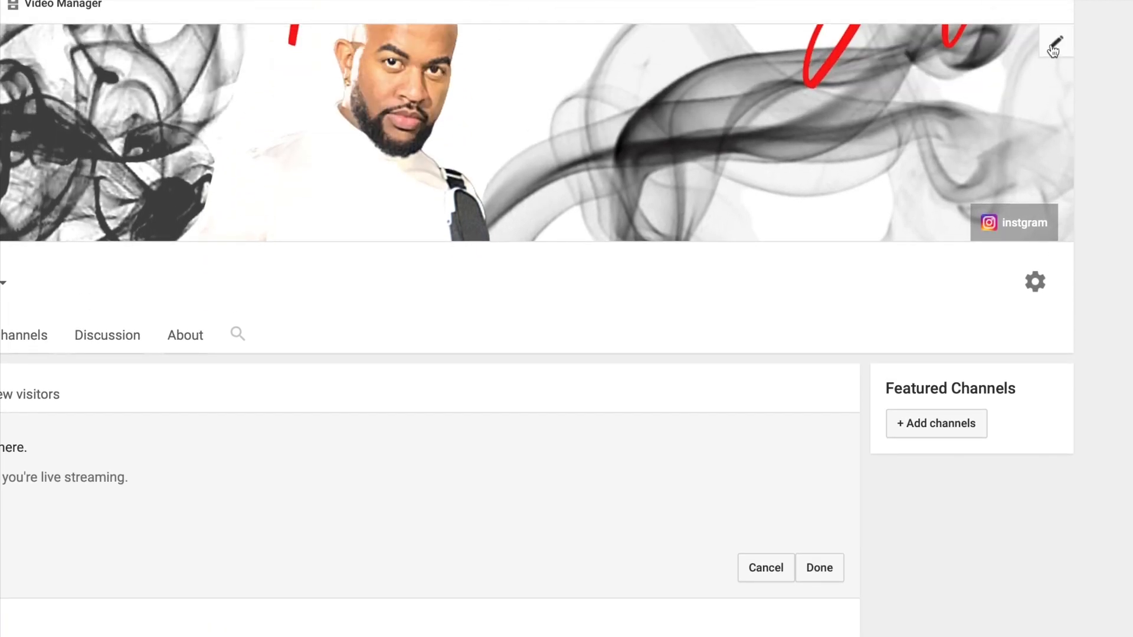
left_click(1054, 45)
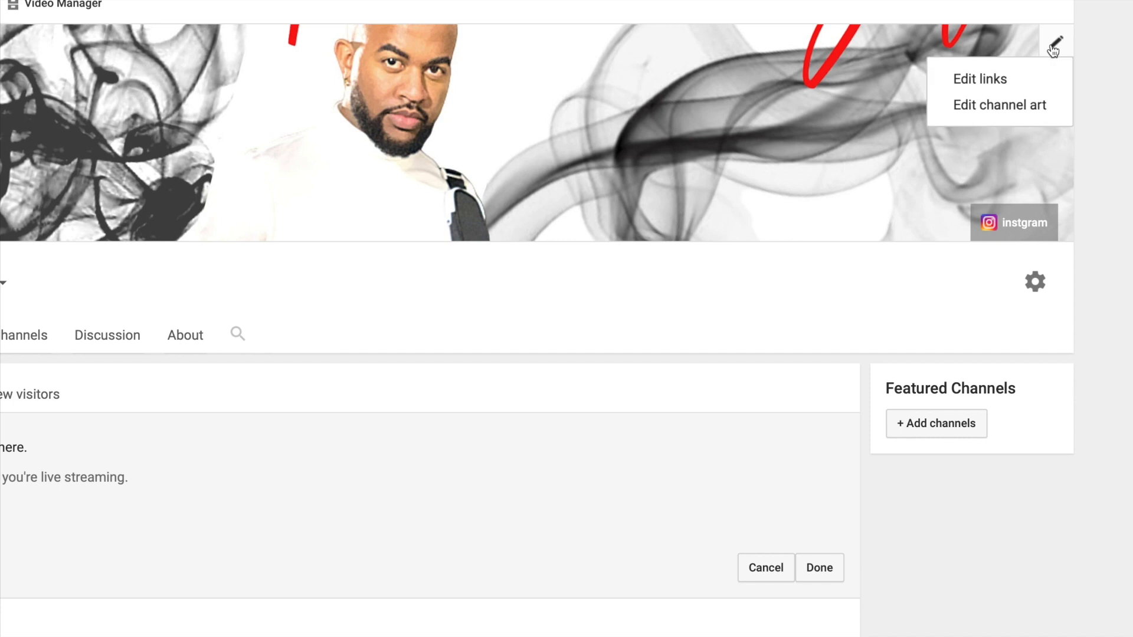
left_click(1016, 107)
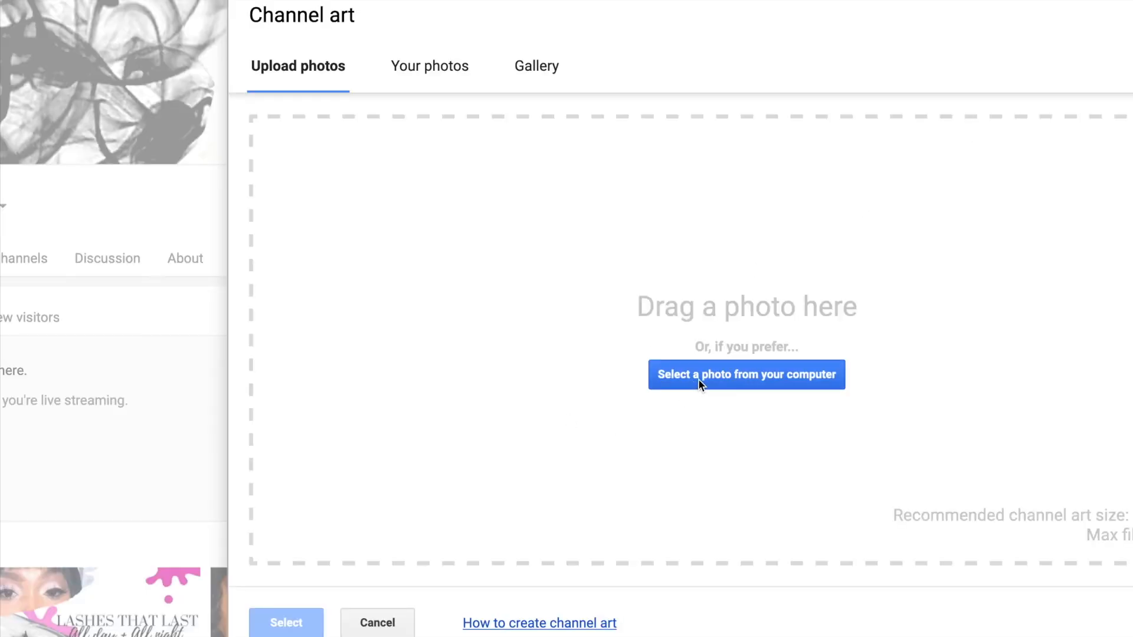
left_click(706, 377)
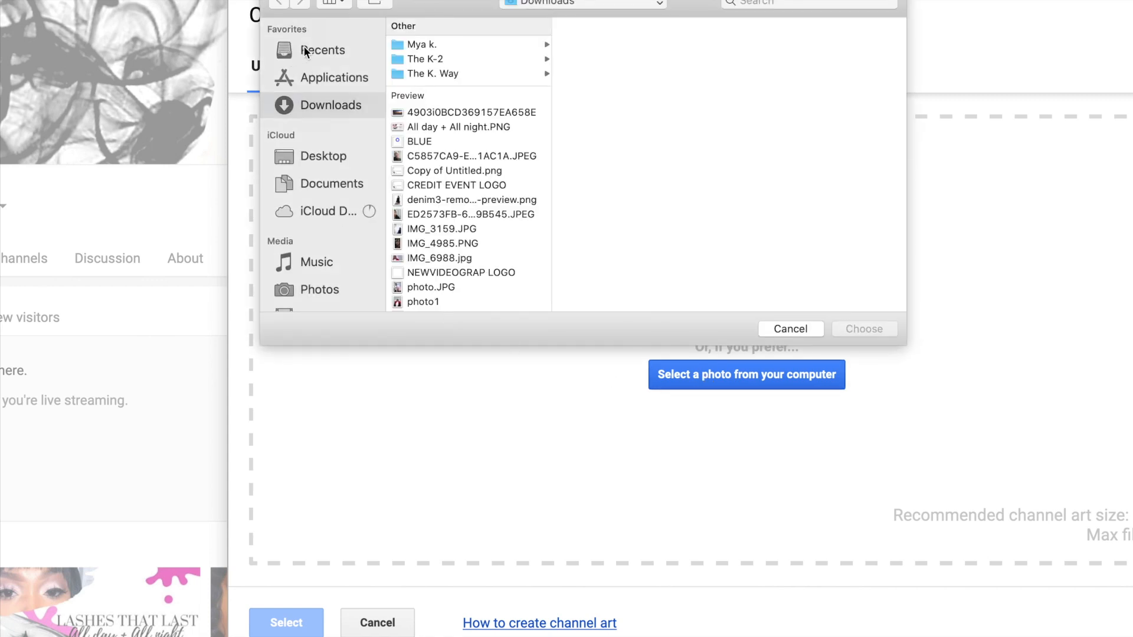
left_click(303, 49)
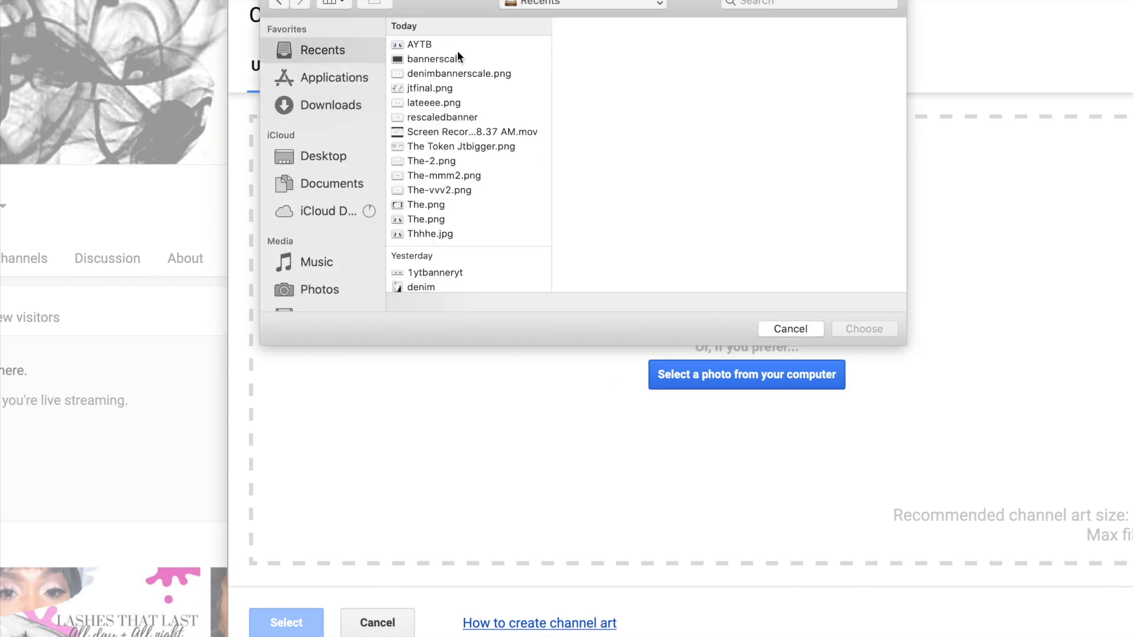
left_click(451, 147)
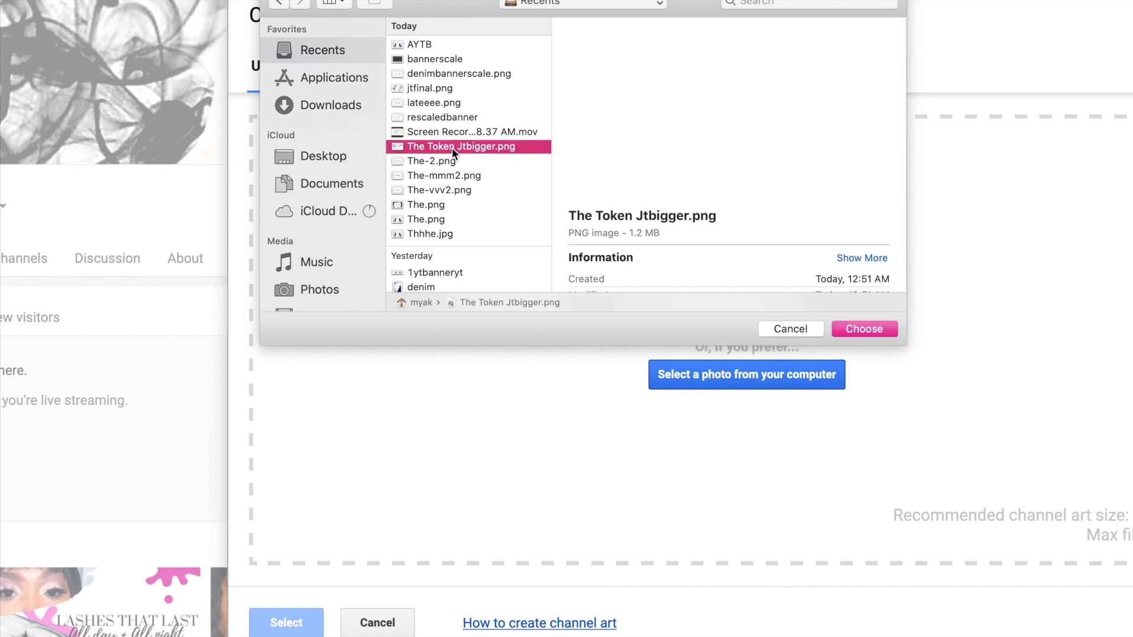
left_click(863, 328)
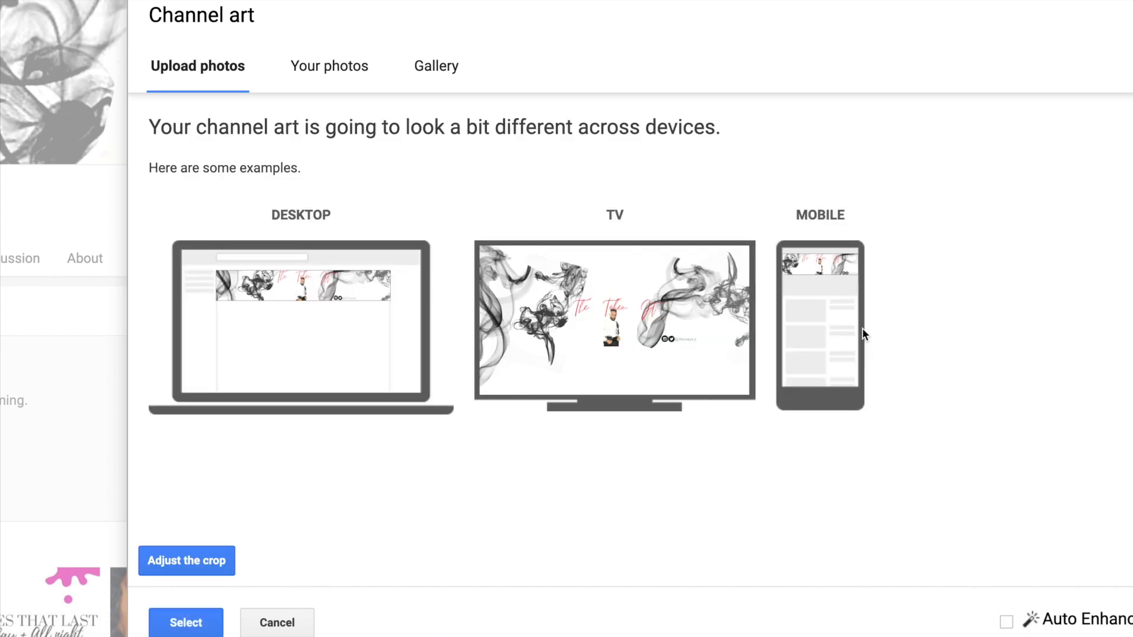
- Apply the uploaded image as the channel banner without adjusting the crop
scroll(862, 334, "down", 1)
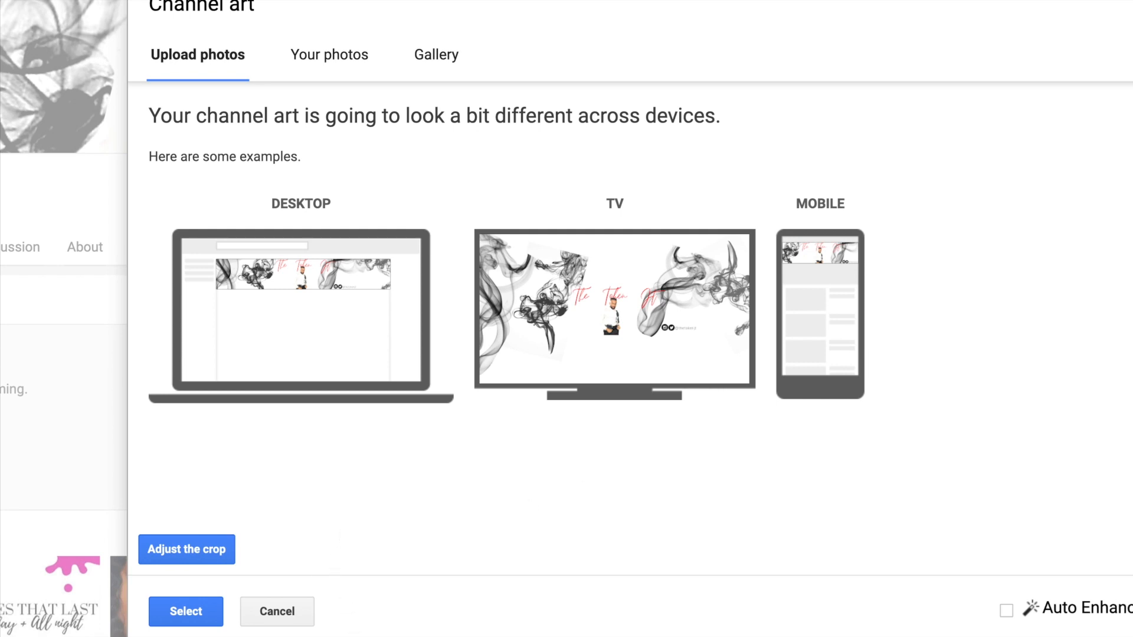
left_click(201, 620)
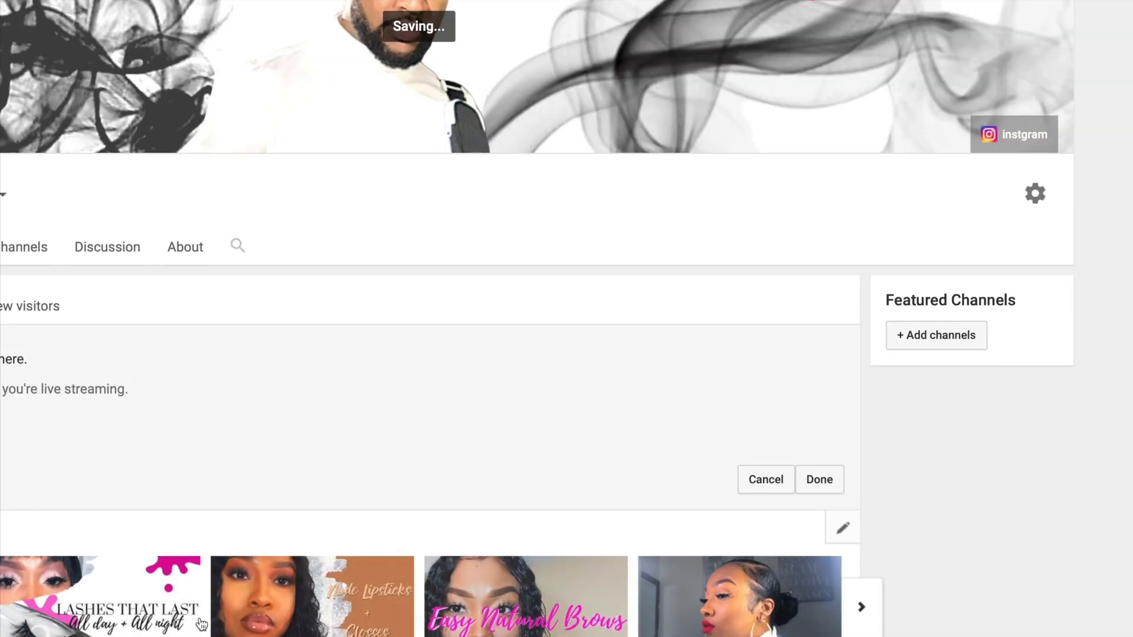
scroll(386, 324, "up", 1)
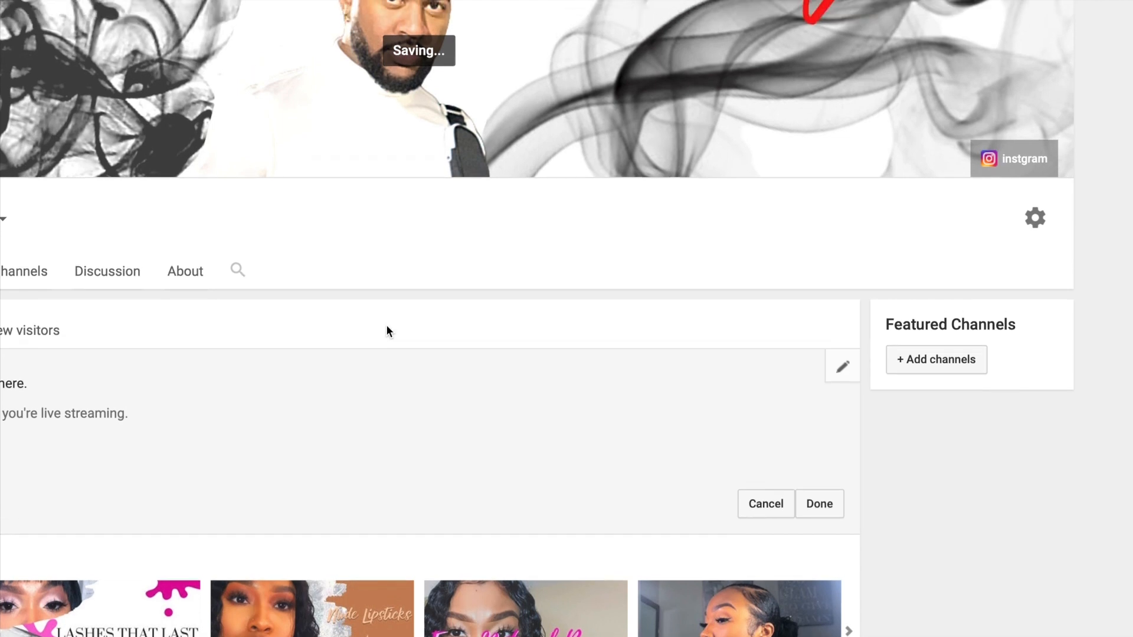
scroll(386, 324, "left", 2)
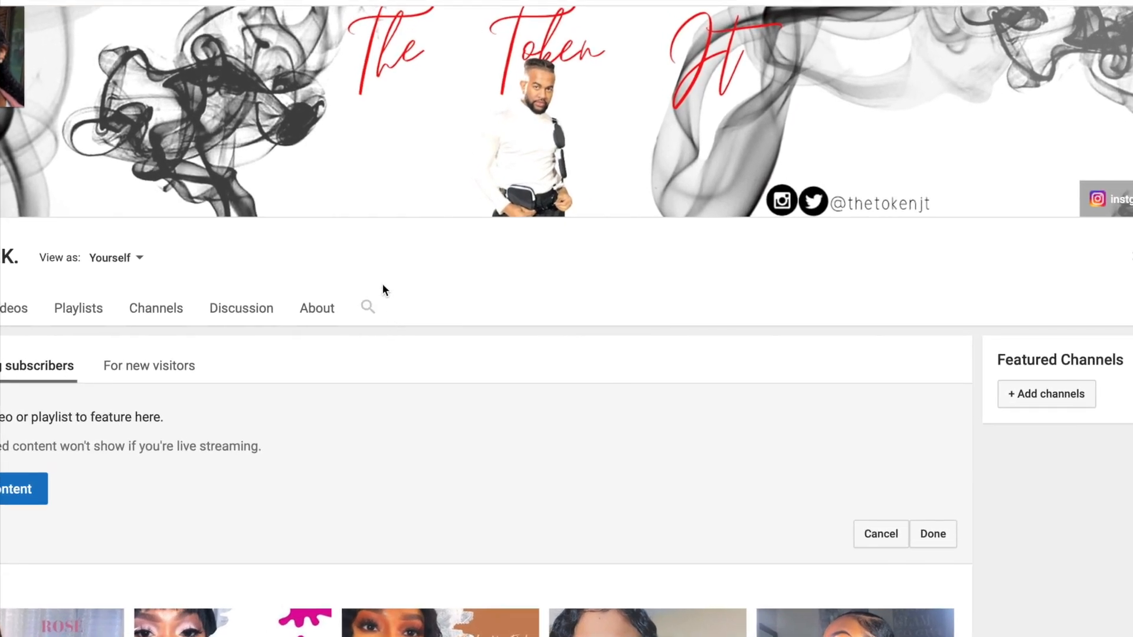
- Examine how the title, photo and social handle of the new banner fit above the channel name
scroll(378, 271, "down", 2)
scroll(378, 270, "up", 1)
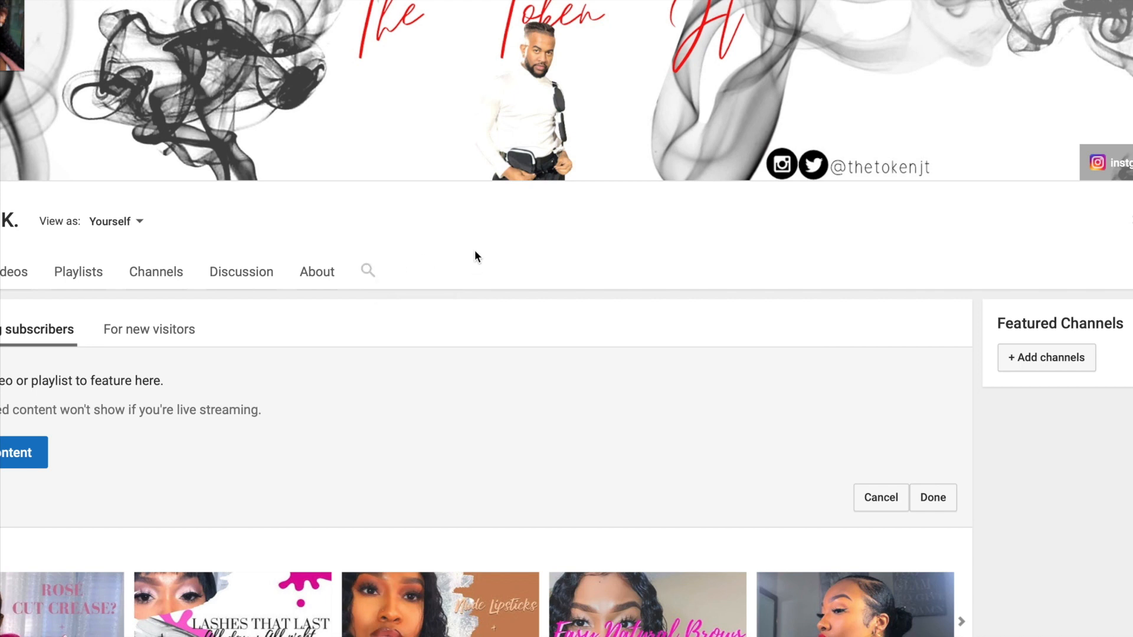
scroll(476, 255, "down", 1)
scroll(475, 251, "down", 2)
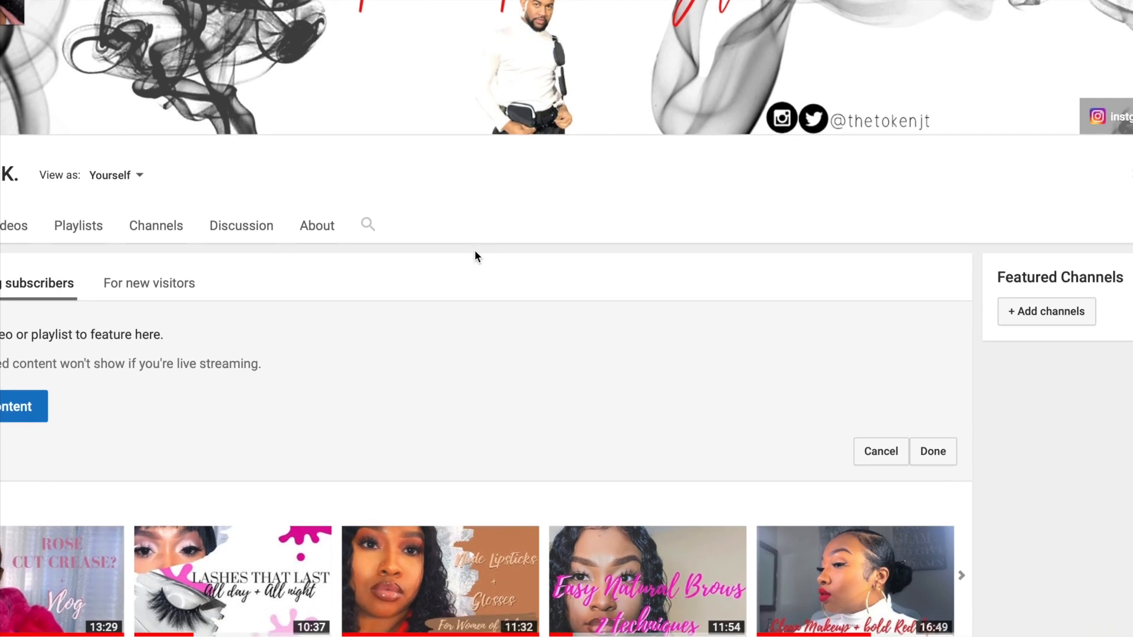
scroll(476, 256, "up", 2)
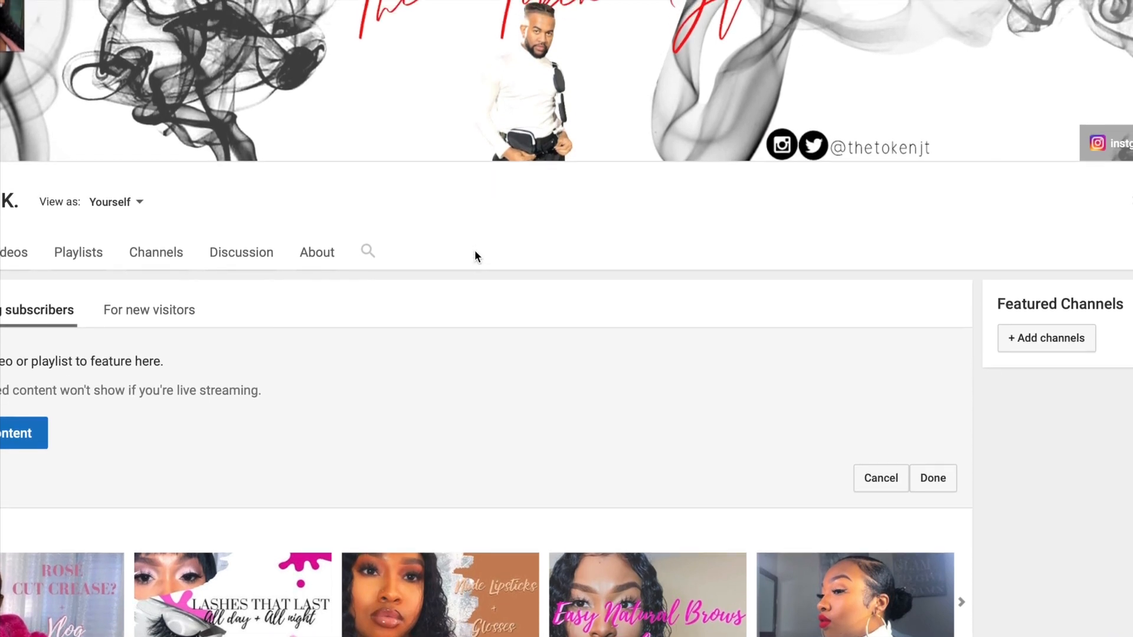
scroll(476, 255, "left", 4)
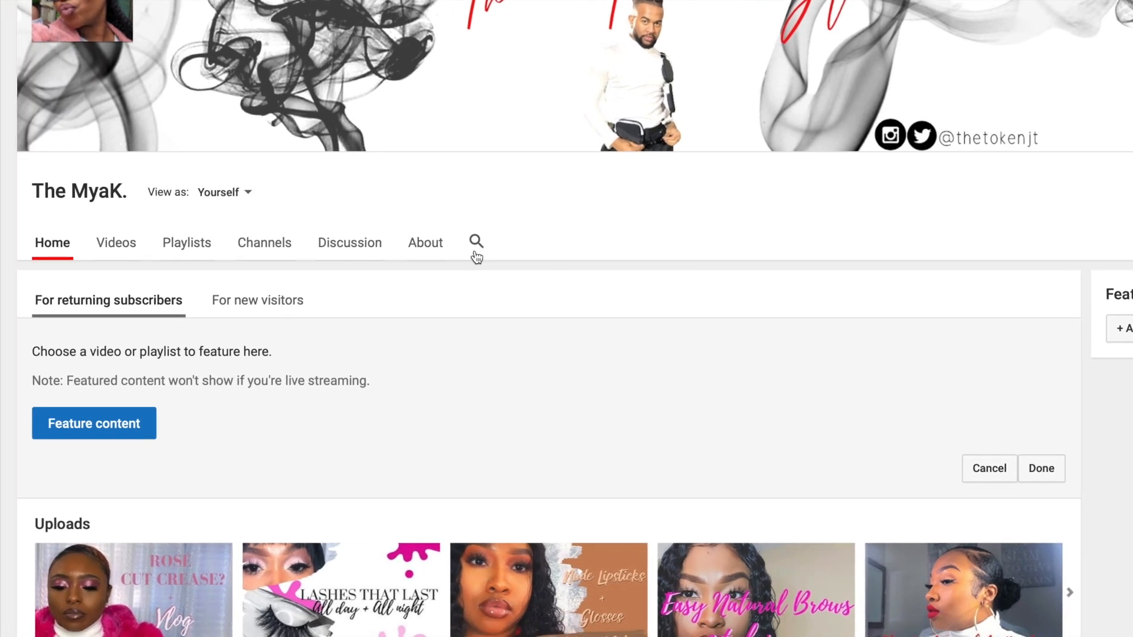
scroll(476, 256, "right", 3)
scroll(475, 256, "up", 1)
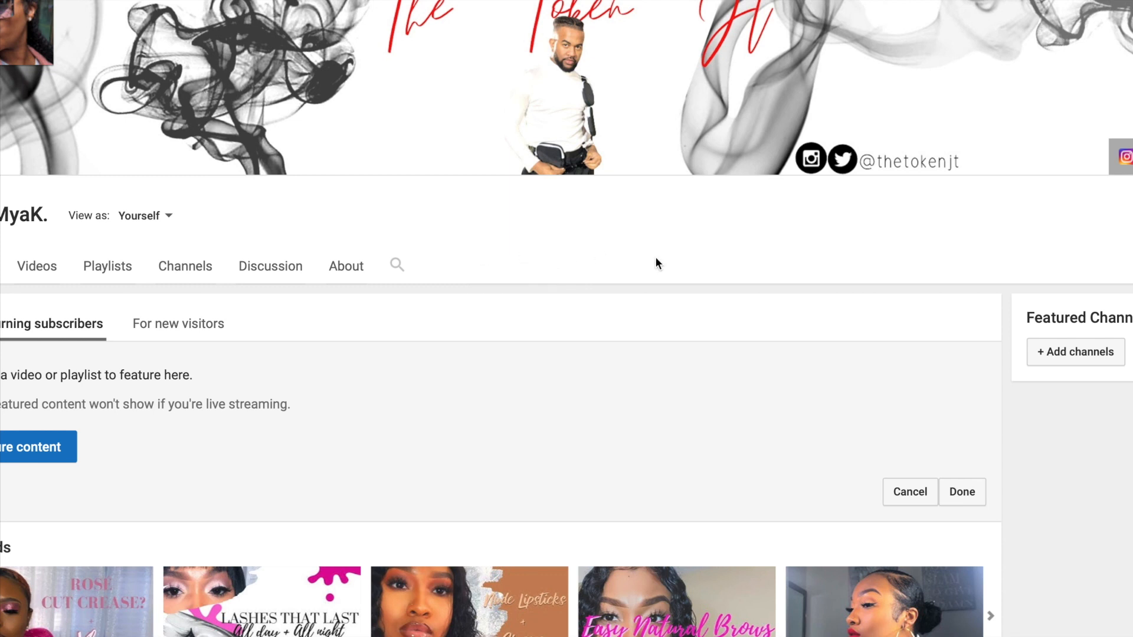
scroll(657, 256, "left", 2)
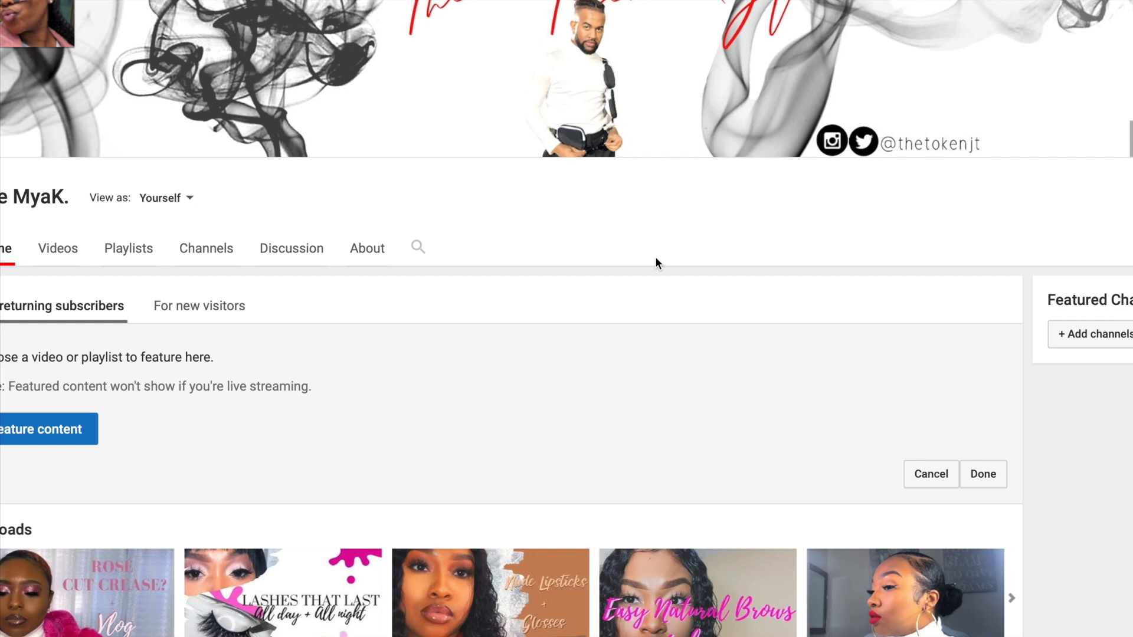
mouse_move(518, 627)
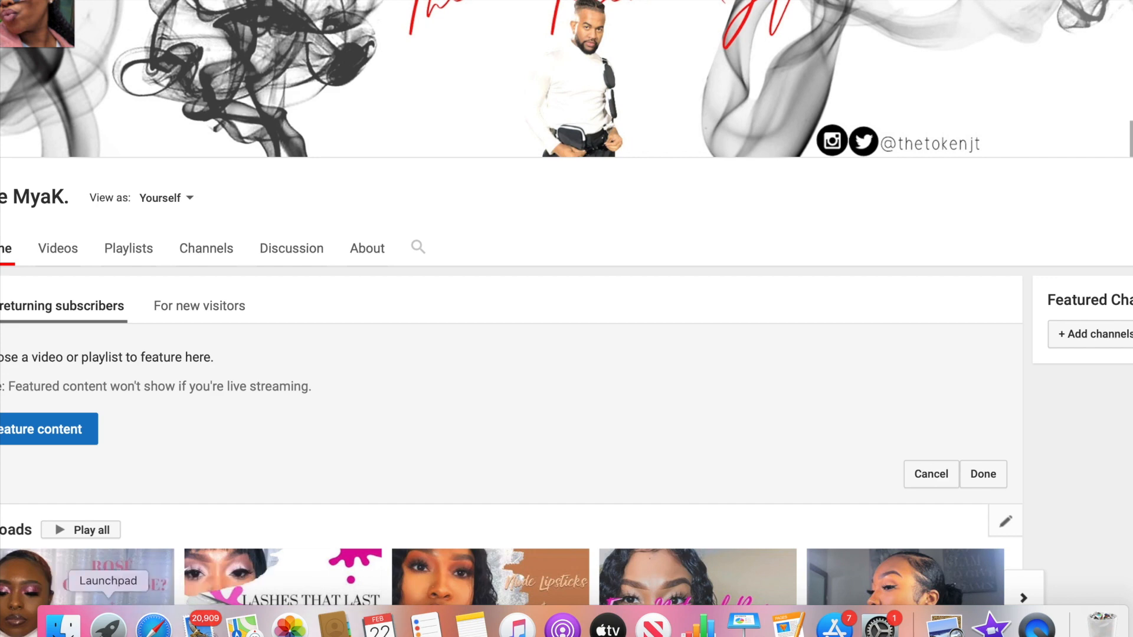
left_click(108, 624)
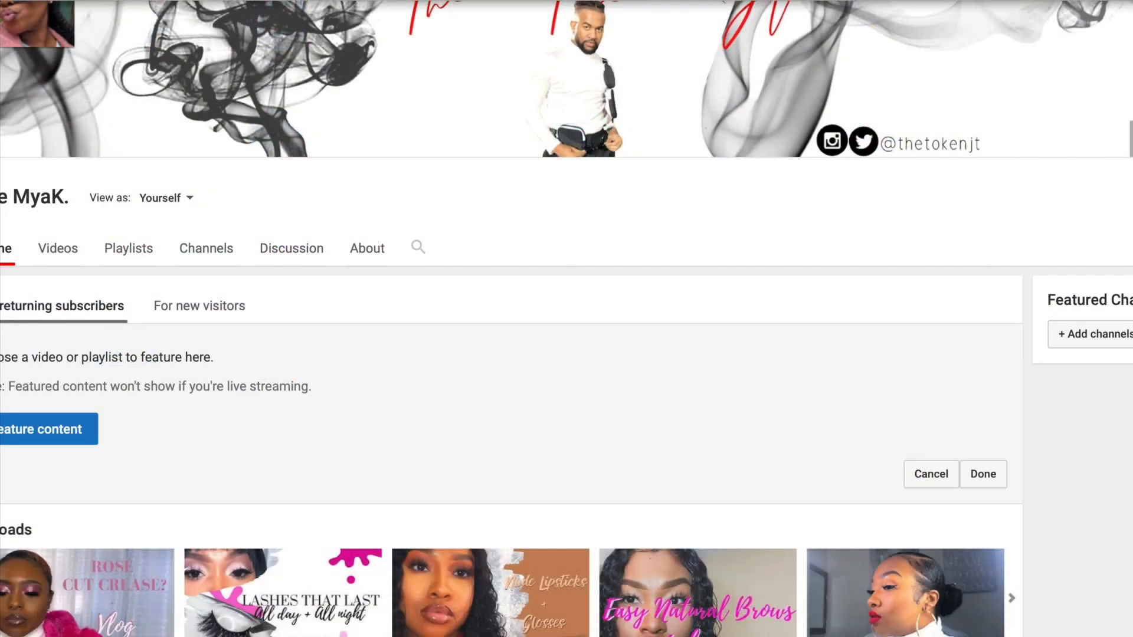
left_click(131, 0)
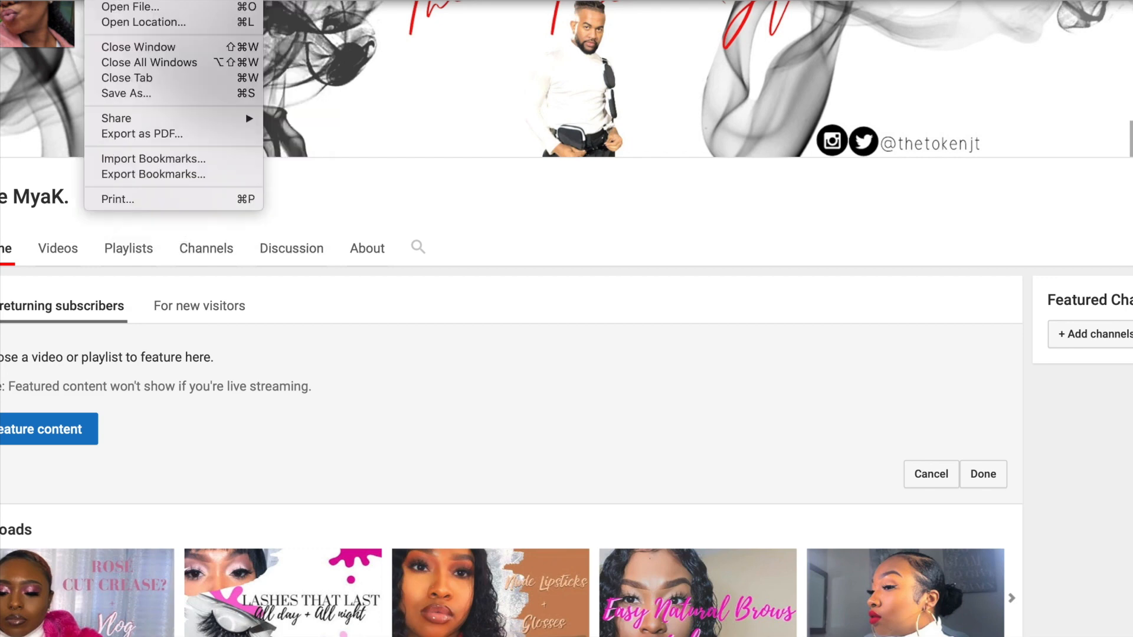
left_click(99, 0)
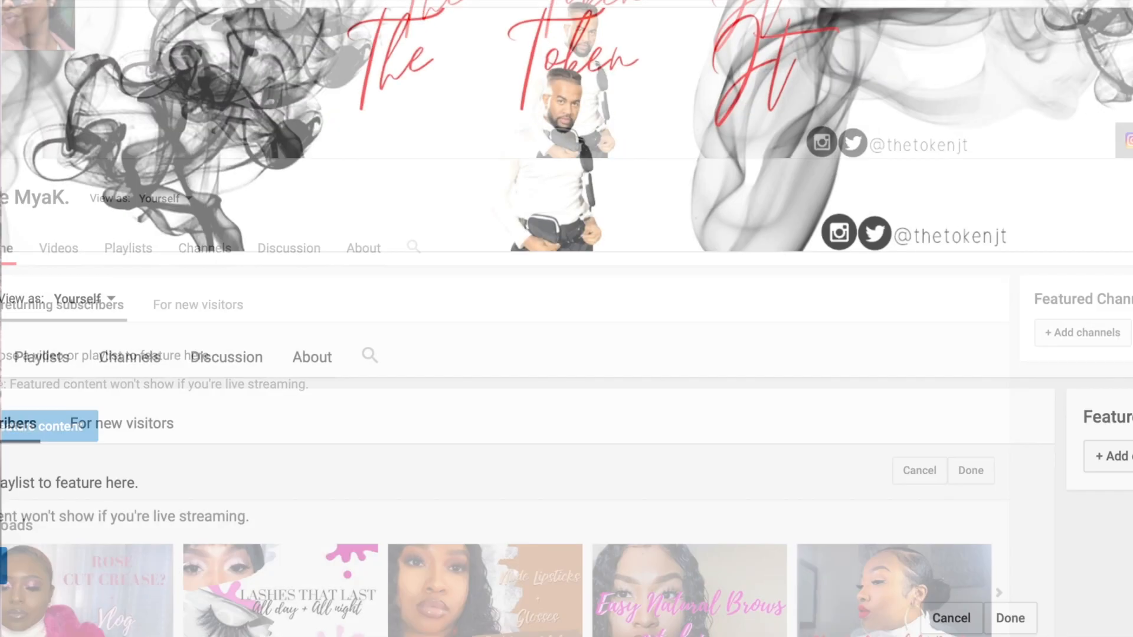